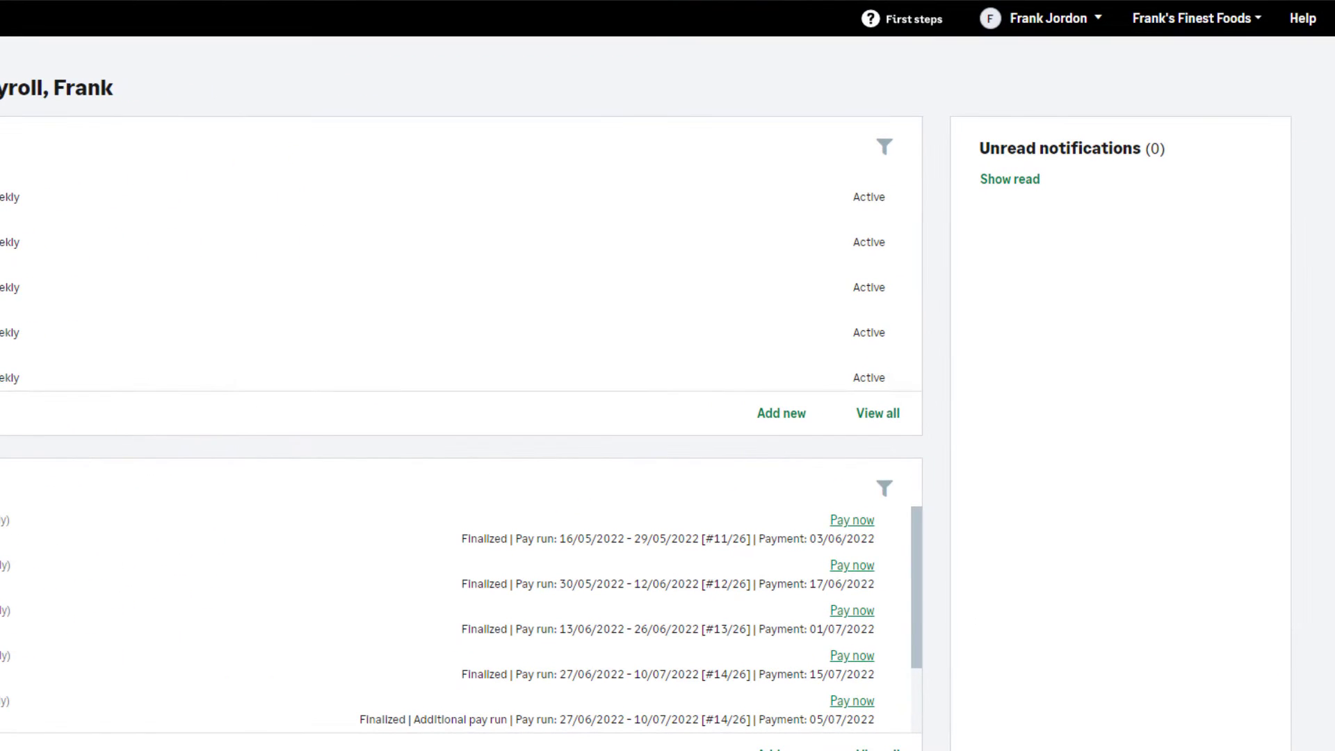
- Open the payroll details of Frank's Finest Foods and check its trading name and CRA payroll number
left_click(1207, 26)
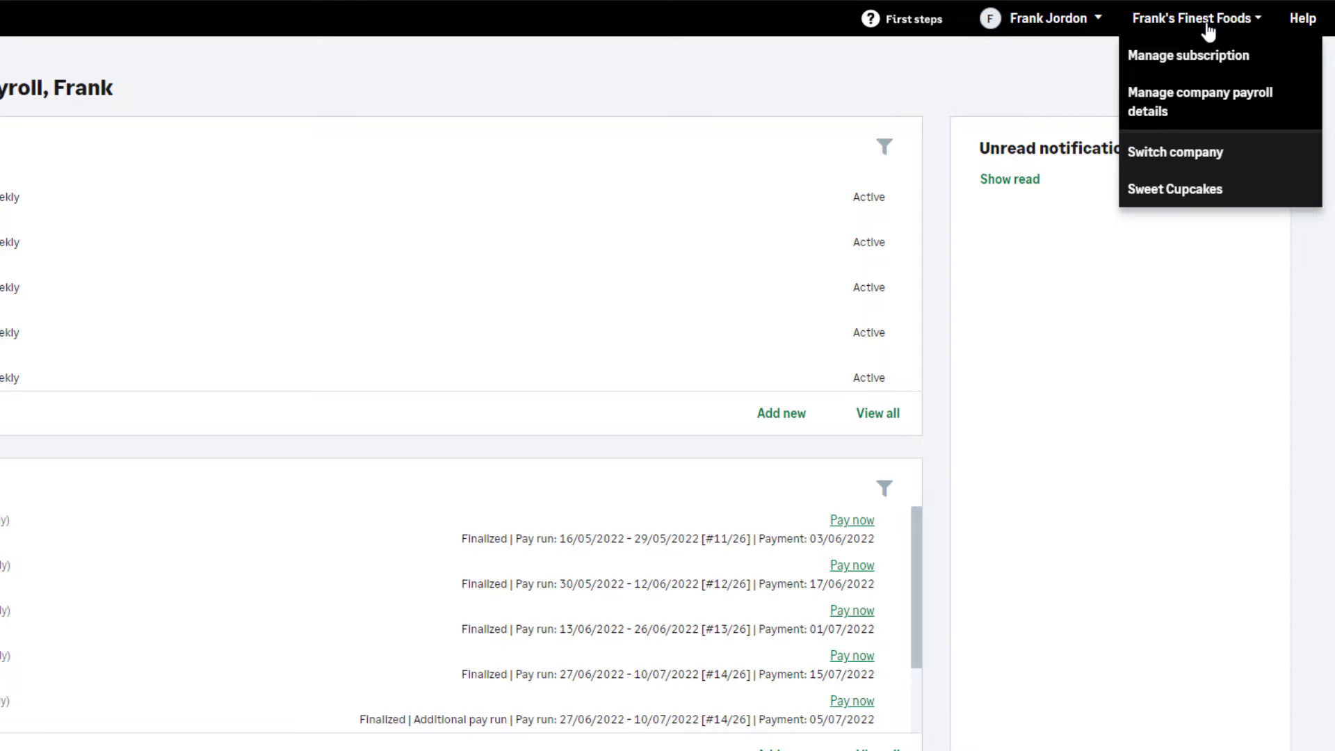
left_click(1201, 115)
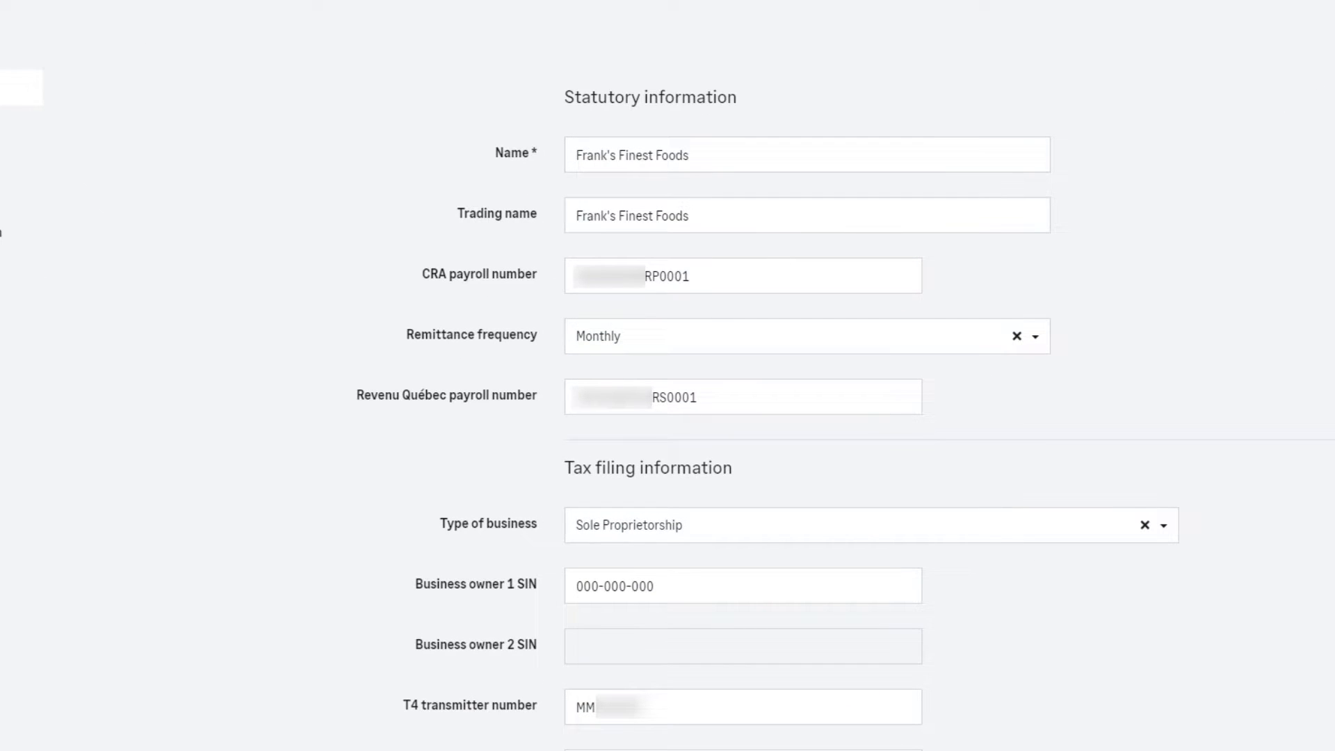
left_click(742, 218)
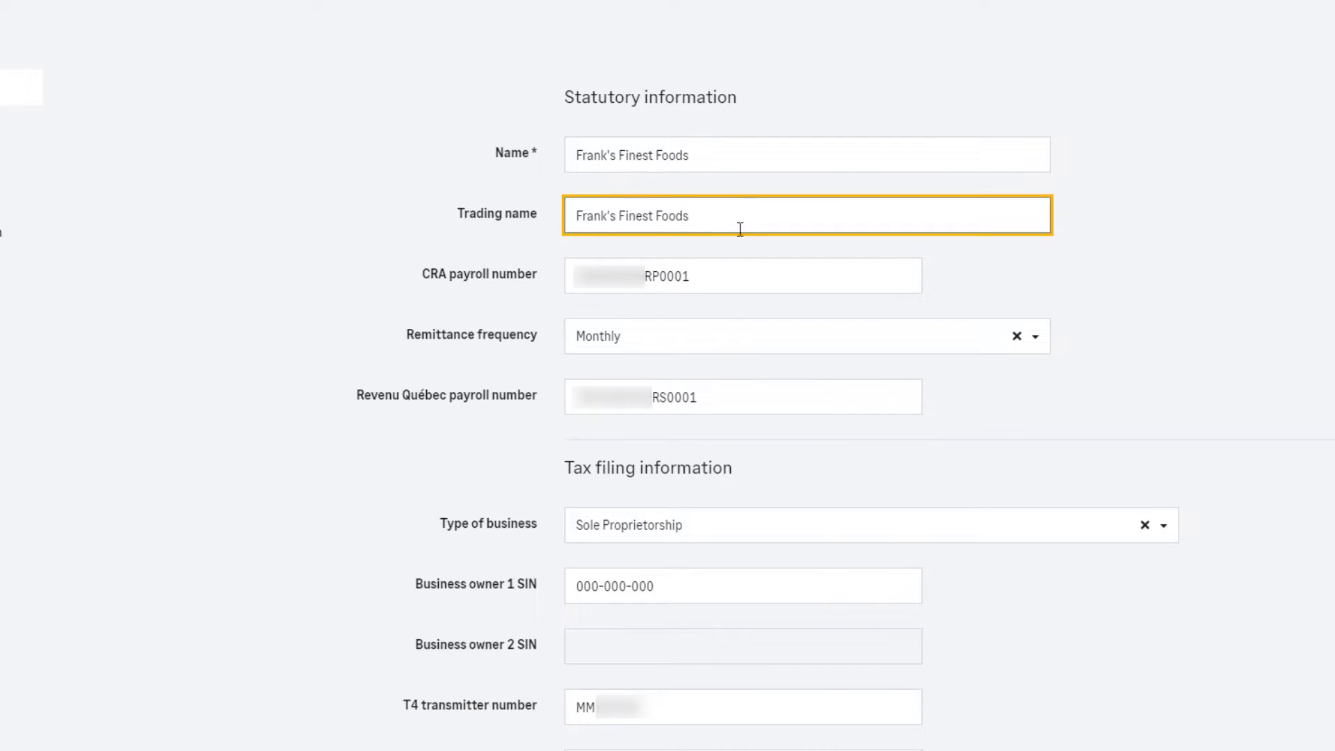
left_click(730, 282)
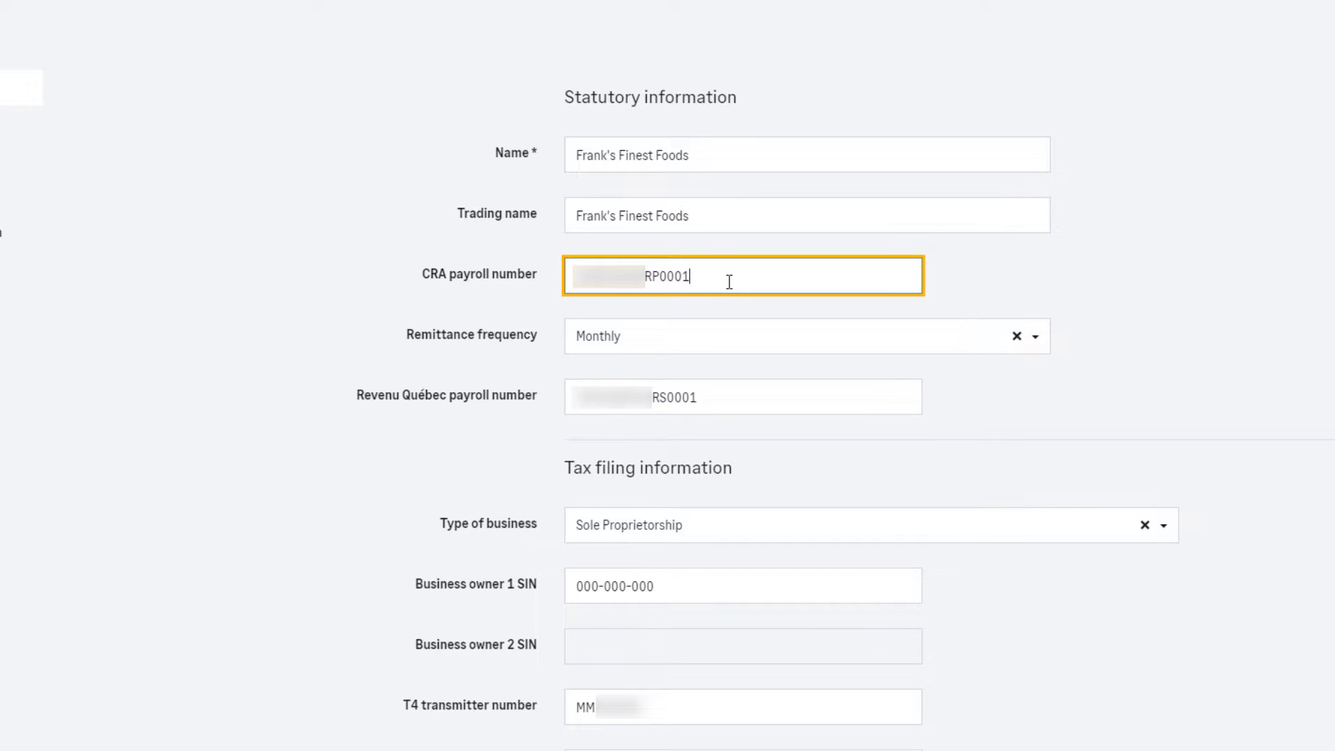
scroll(729, 282, "down", 2)
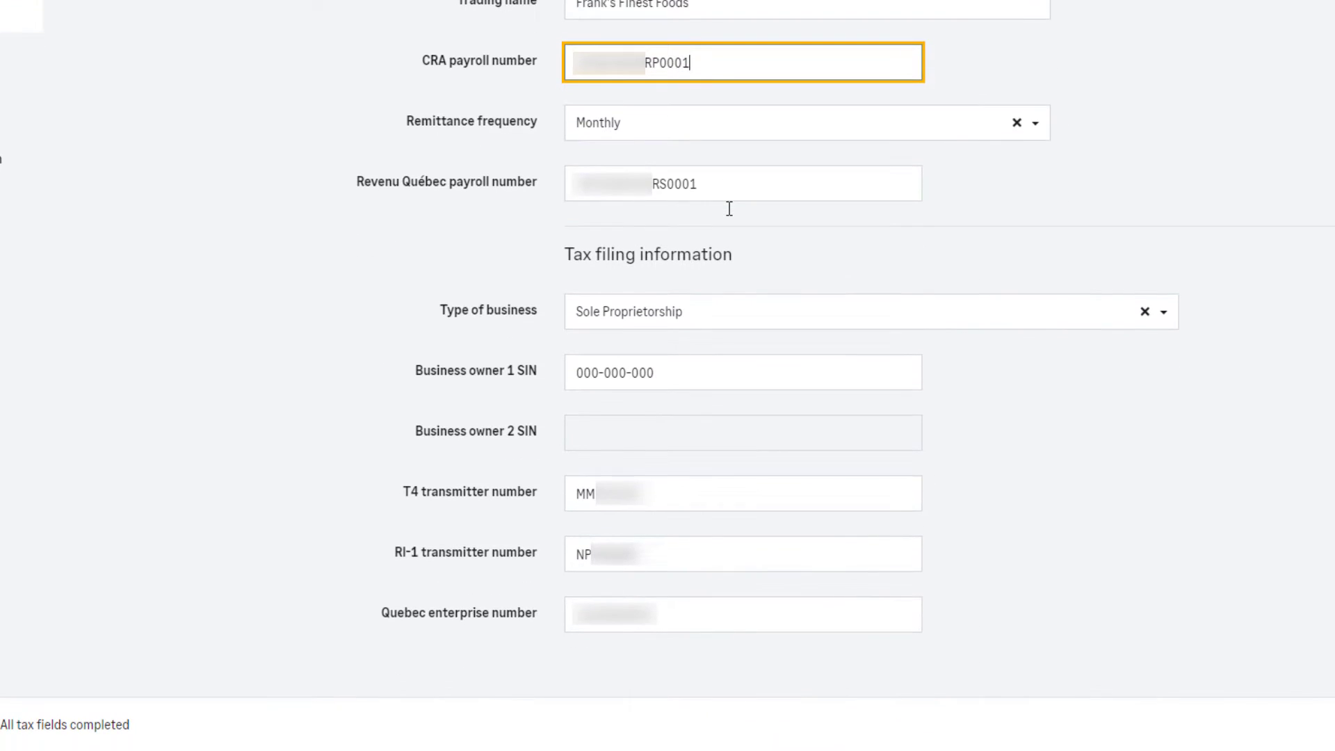
- Check the business type, owner SIN, T4 and RL-1 transmitter numbers and Quebec enterprise number, and save the company details
left_click(748, 319)
left_click(749, 319)
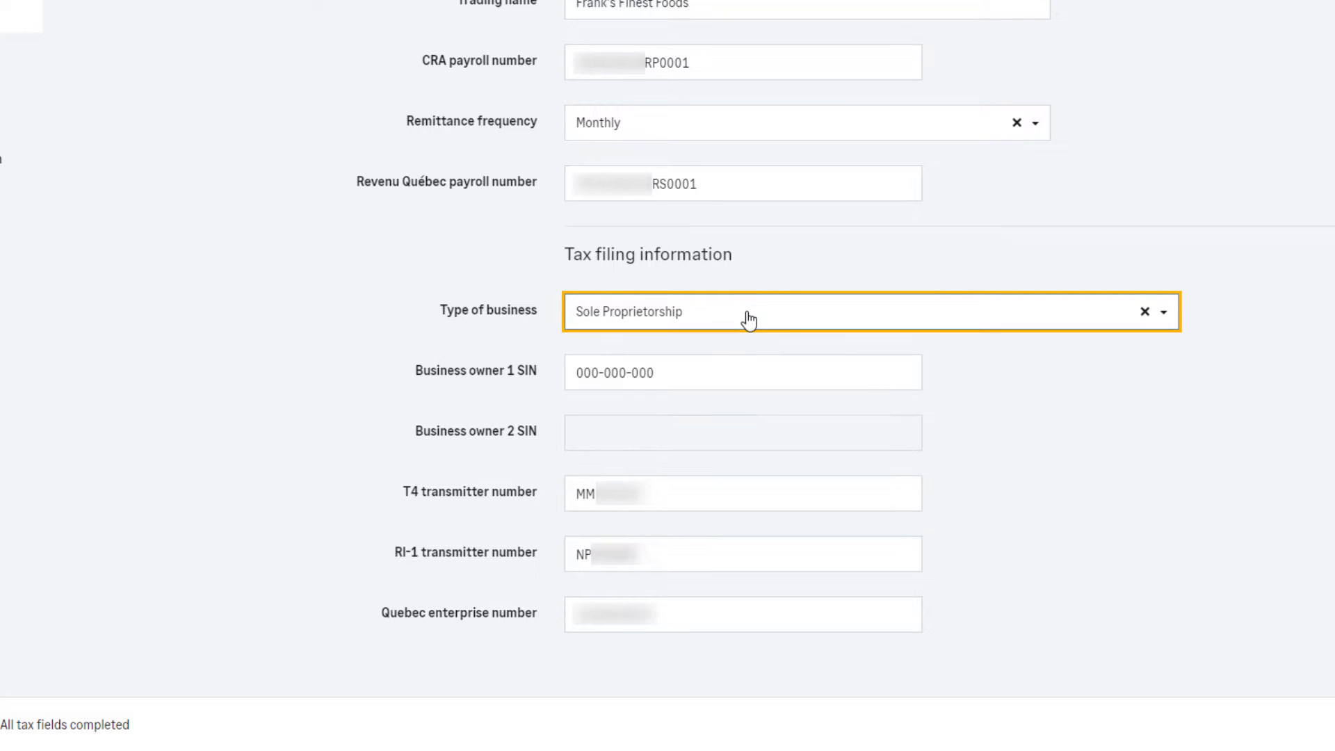
left_click(748, 365)
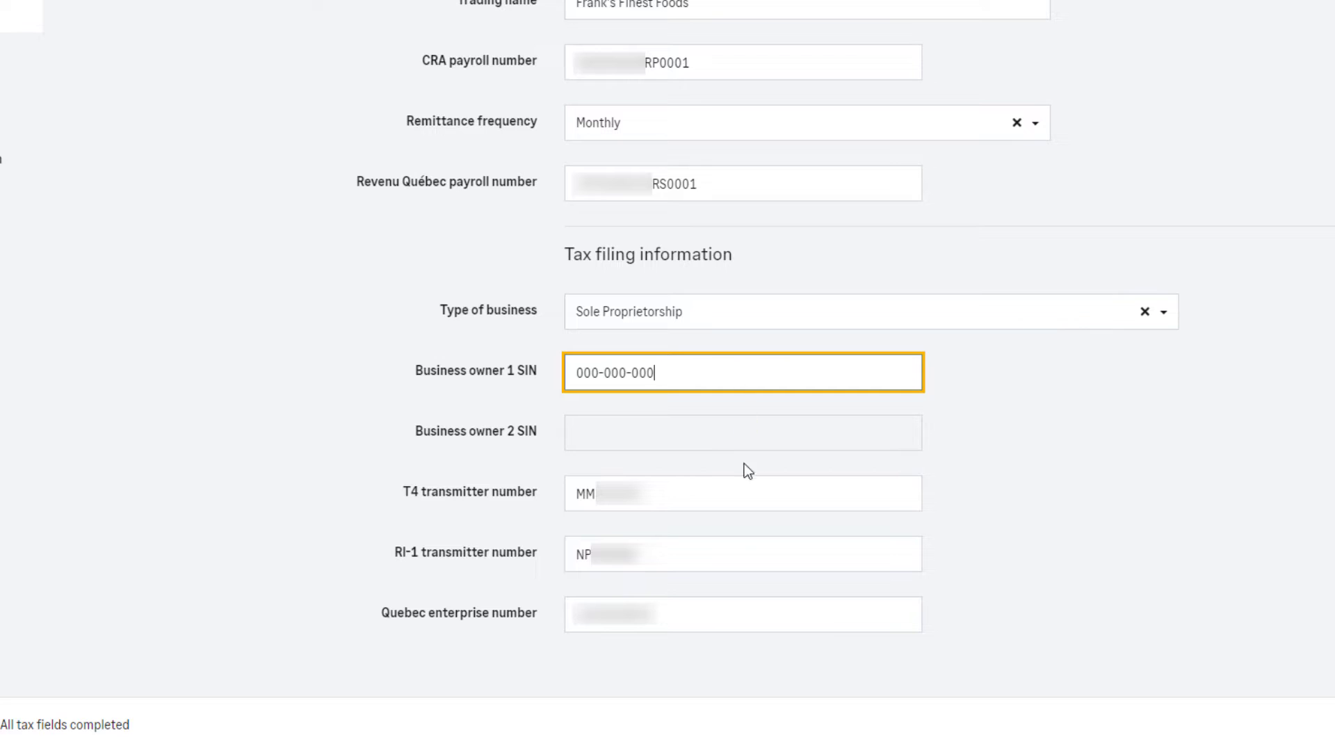
left_click(738, 490)
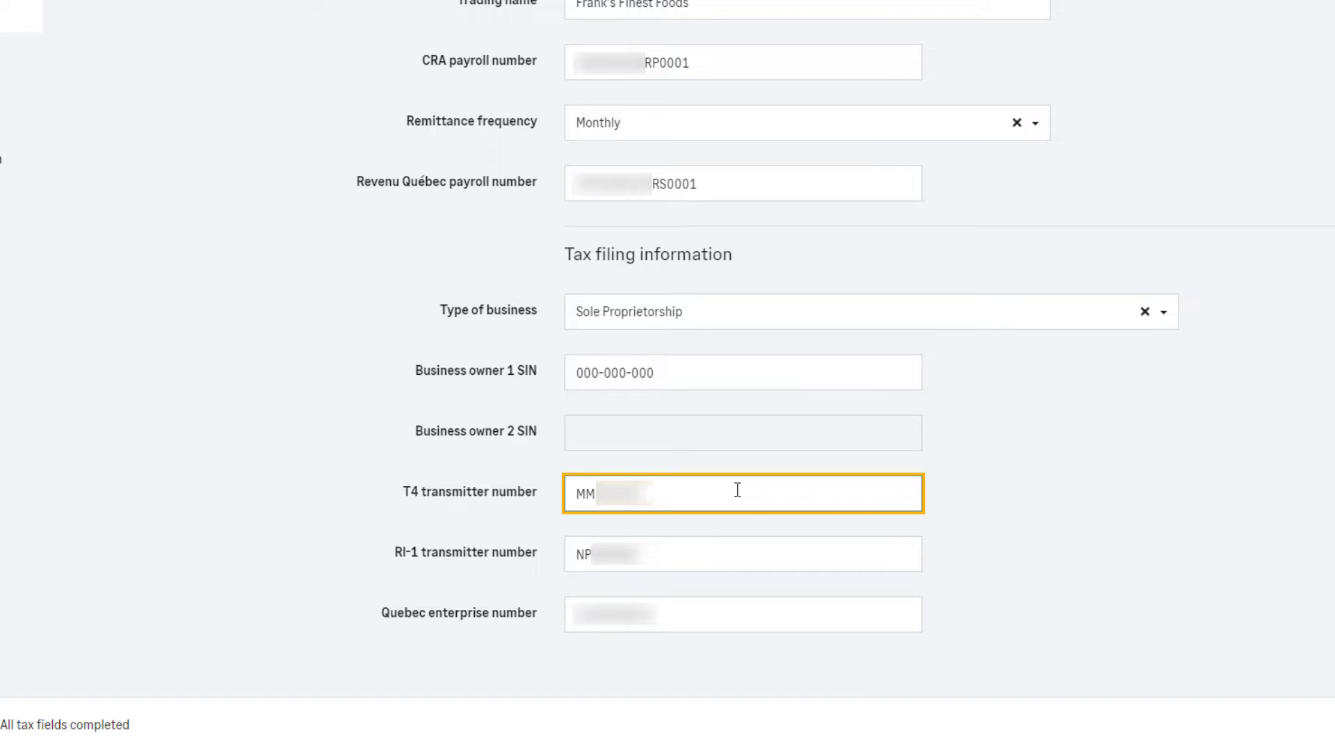
left_click(701, 551)
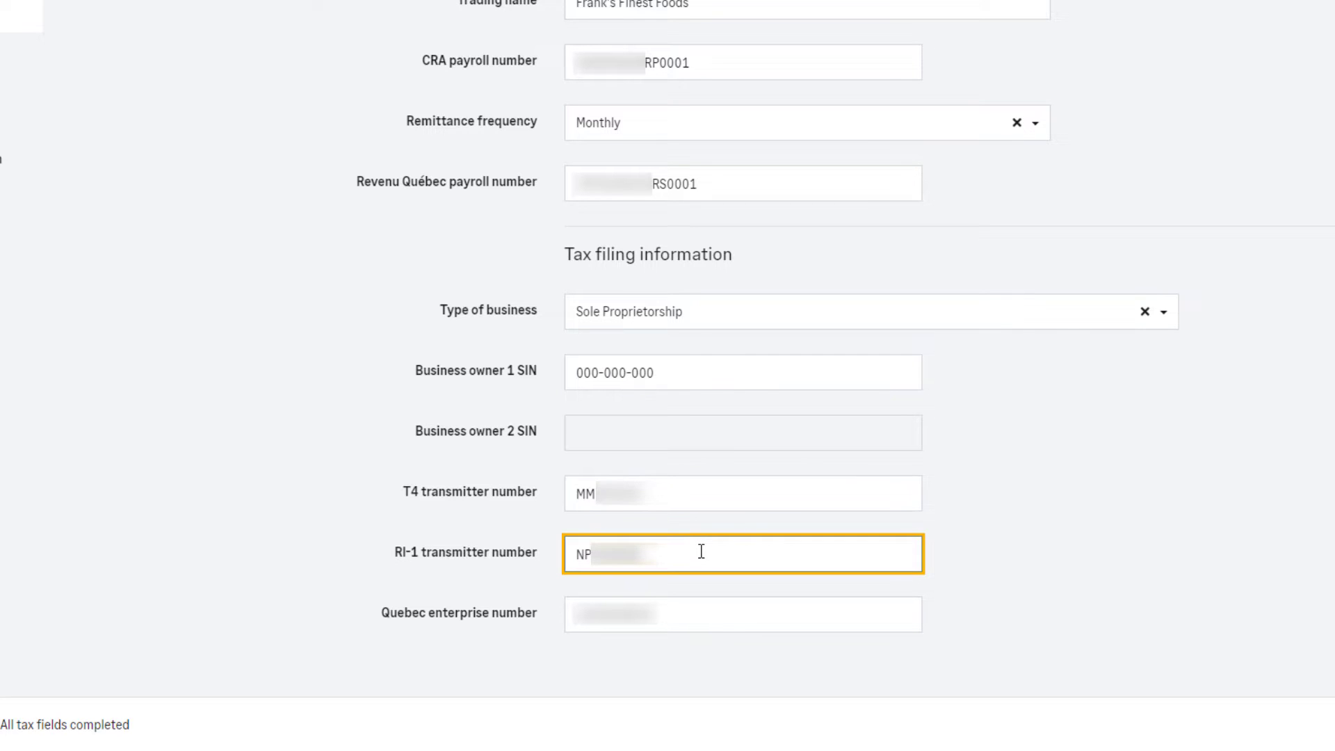
left_click(699, 616)
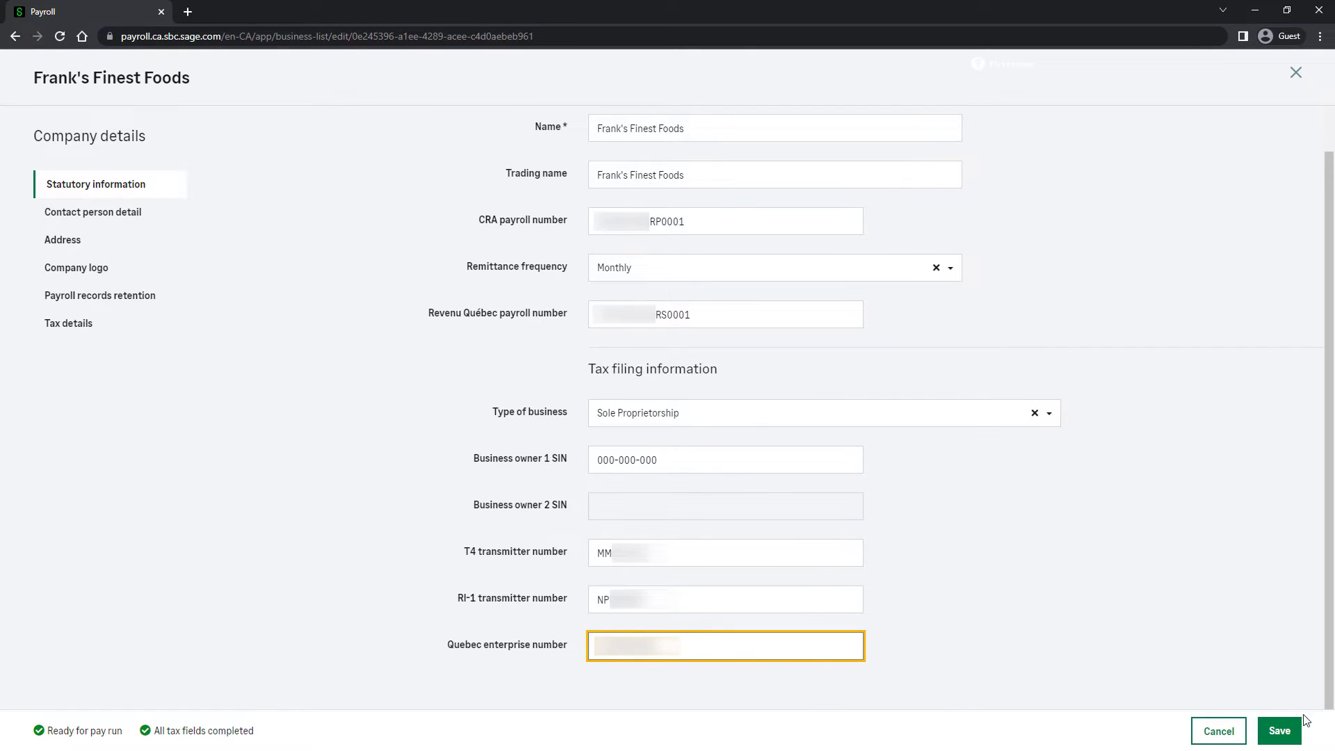
left_click(1280, 730)
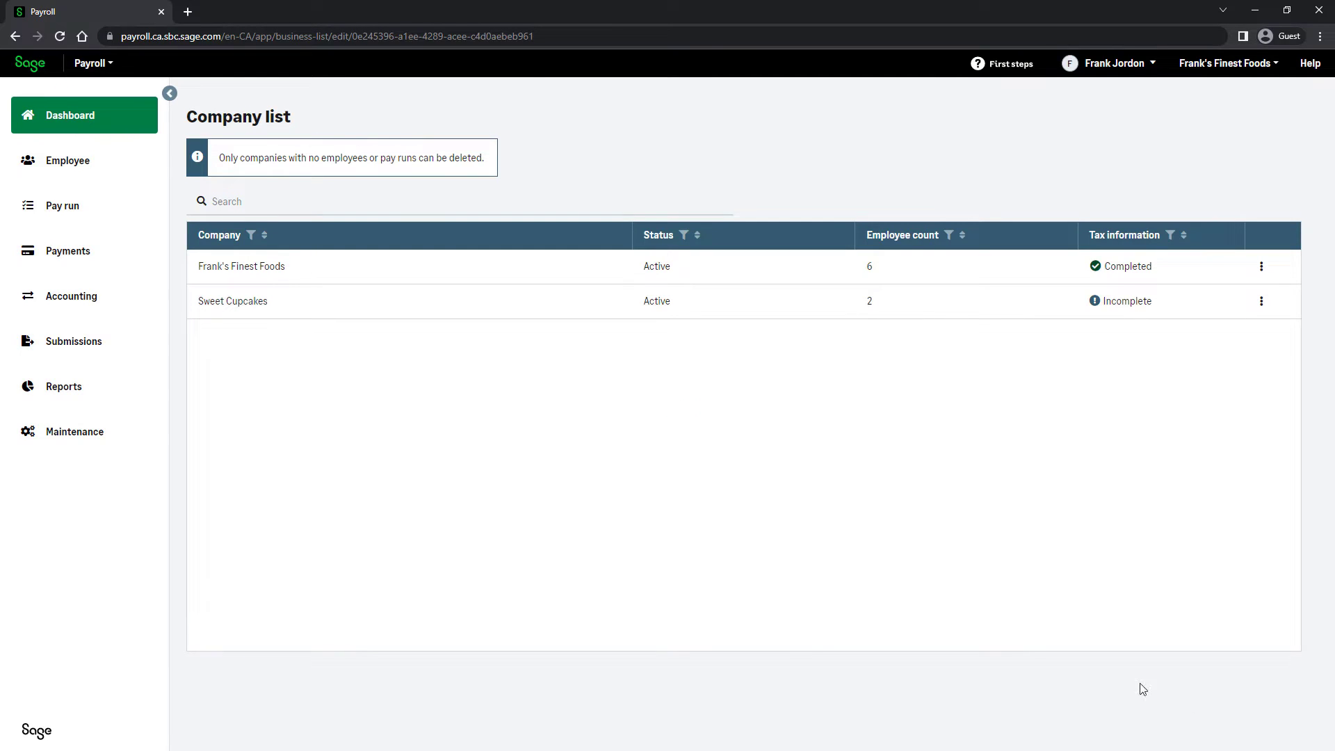
- Open the second employee's payroll record, check the employee type, SIN and residential address, and save it
left_click(101, 160)
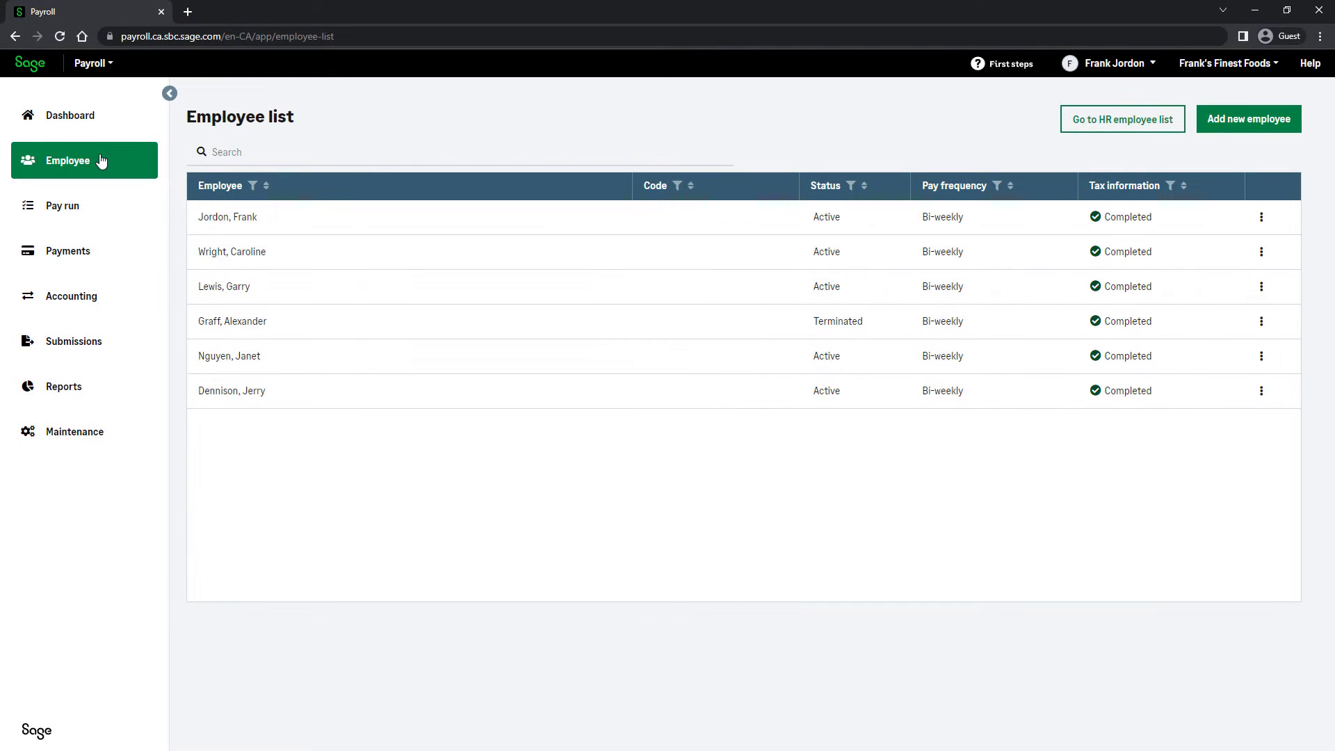
left_click(283, 256)
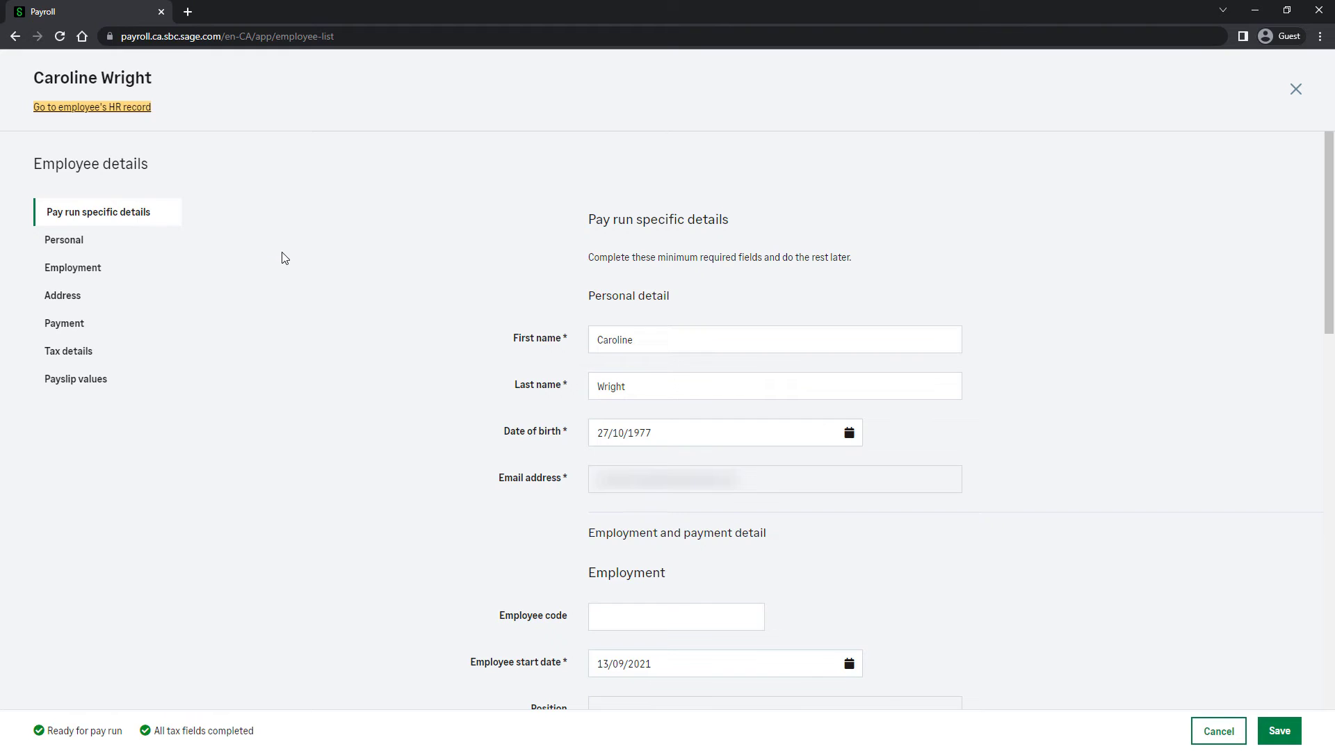
left_click(135, 237)
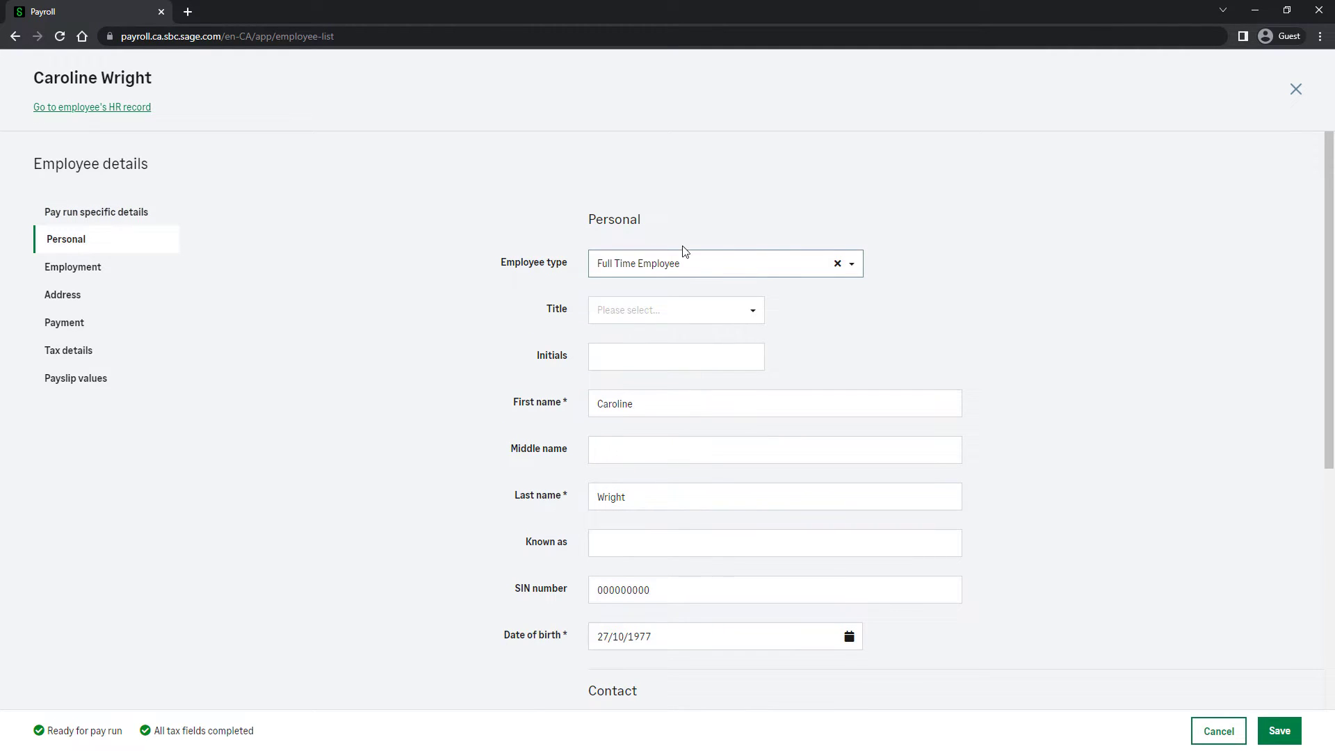
left_click(781, 263)
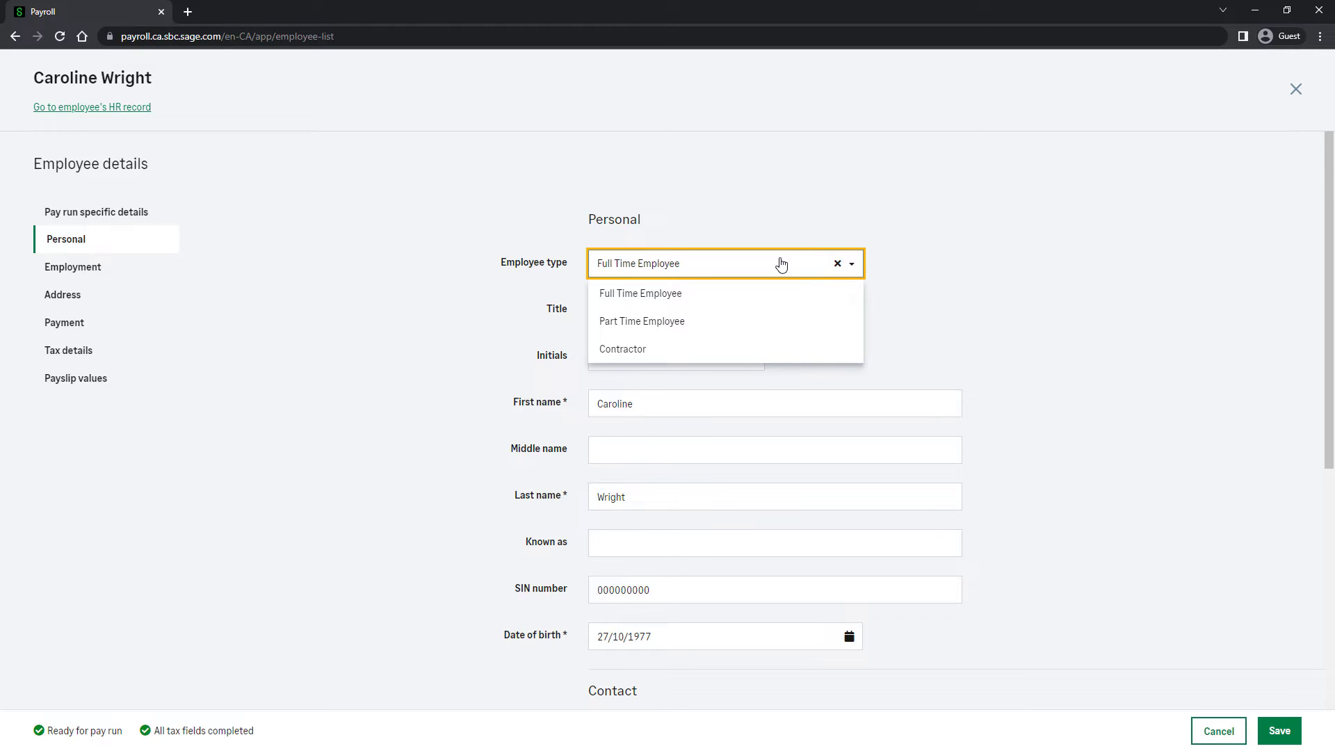
left_click(782, 263)
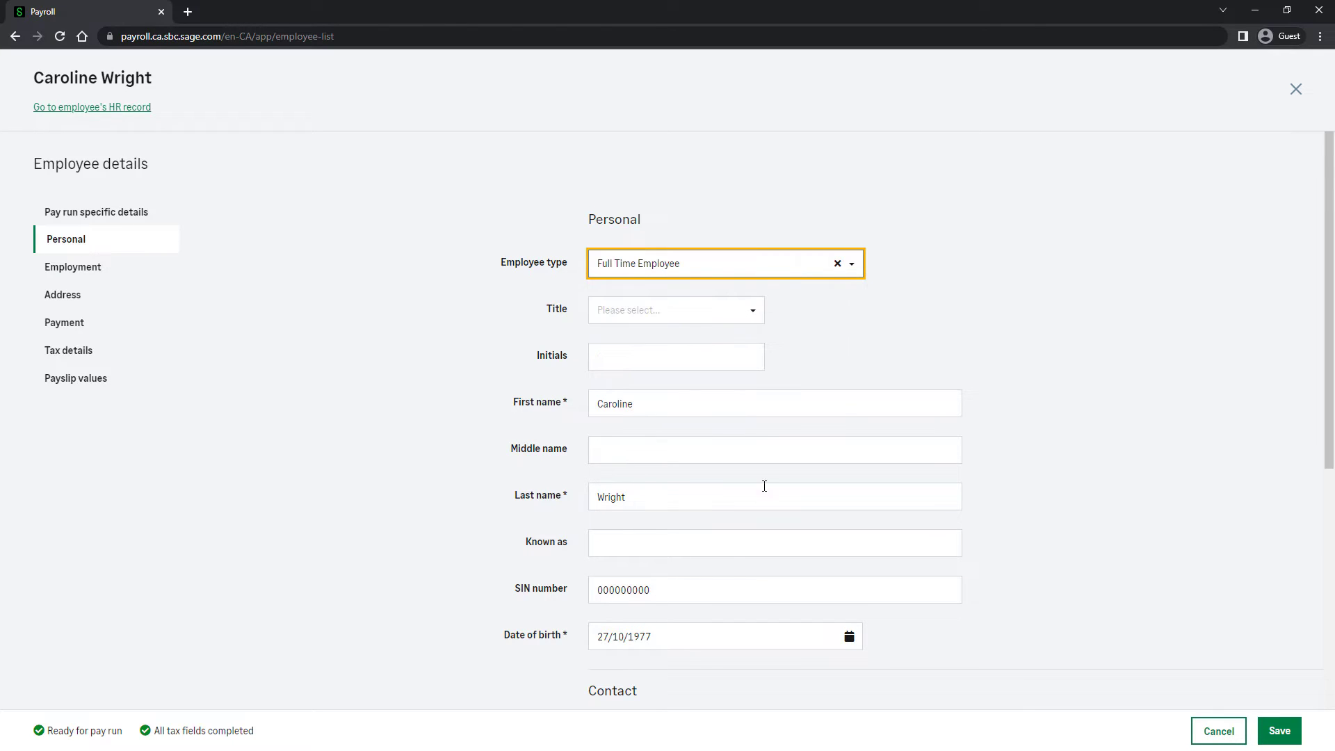
left_click(711, 593)
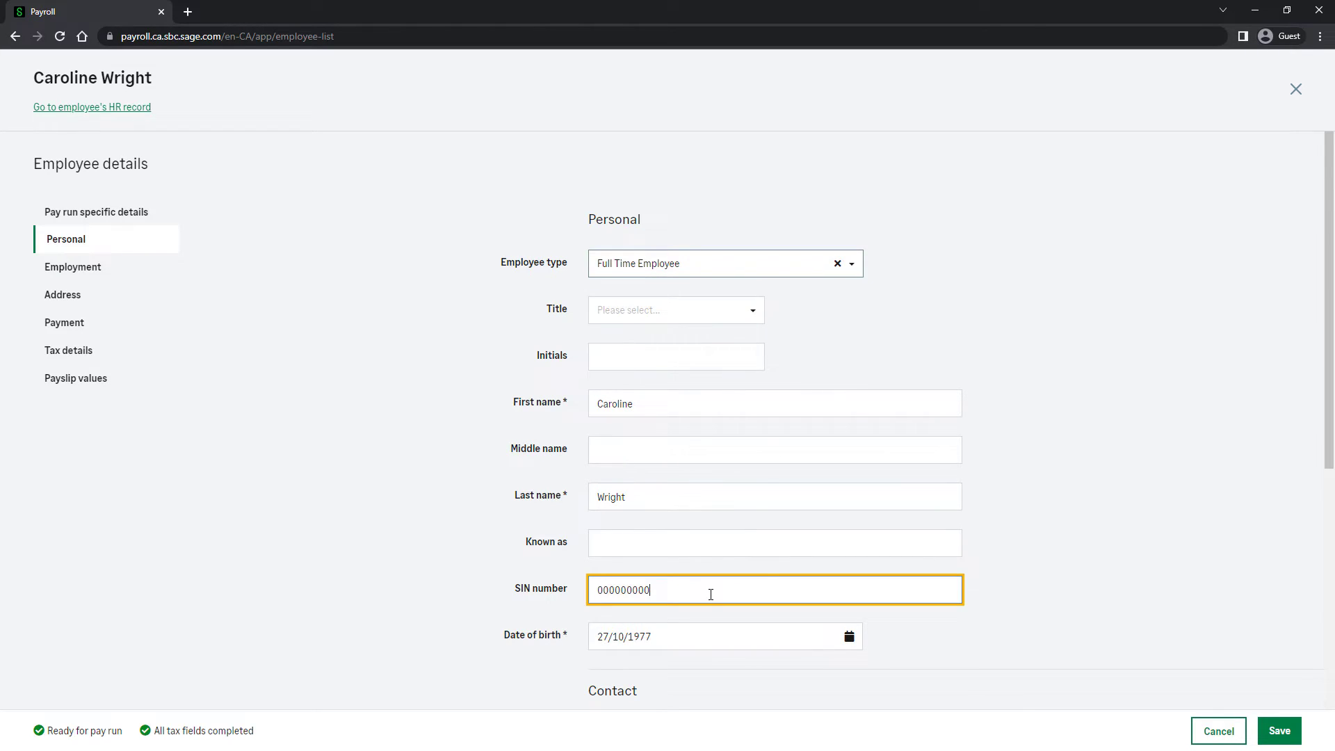
left_click(93, 299)
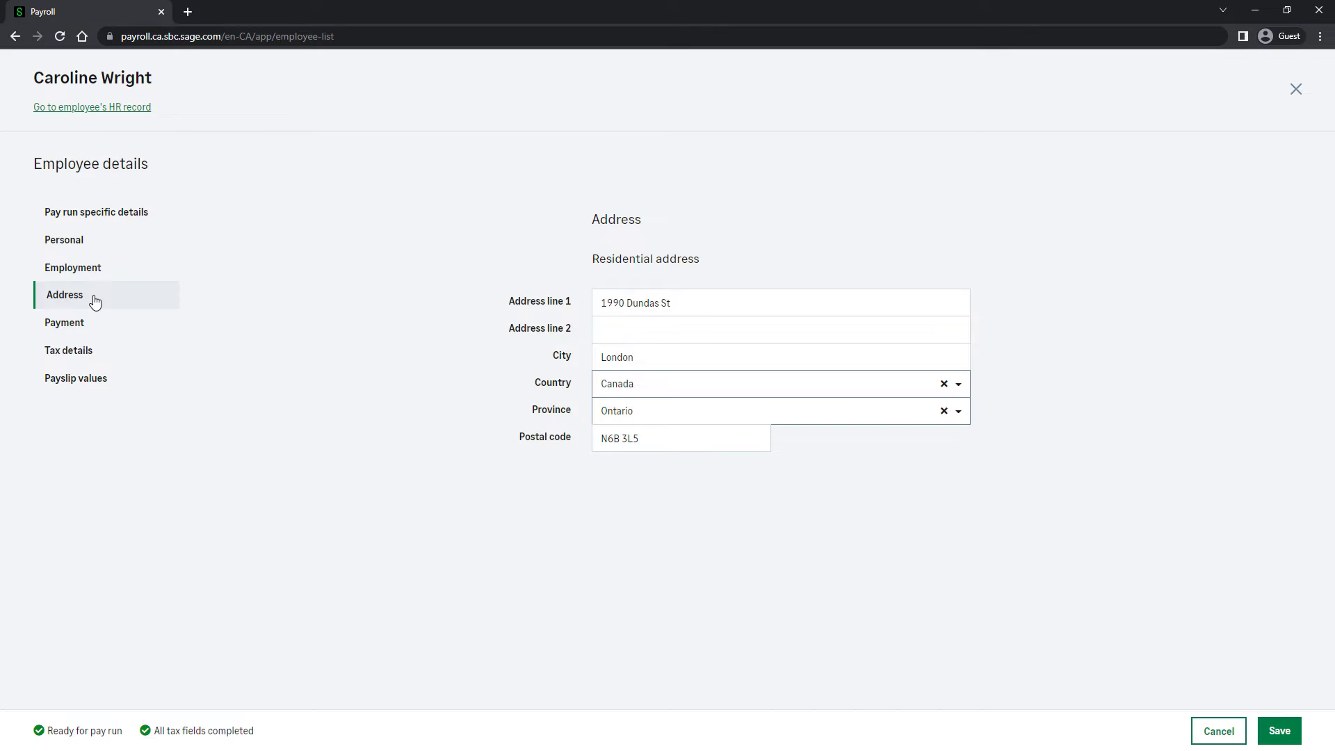
left_click(1275, 732)
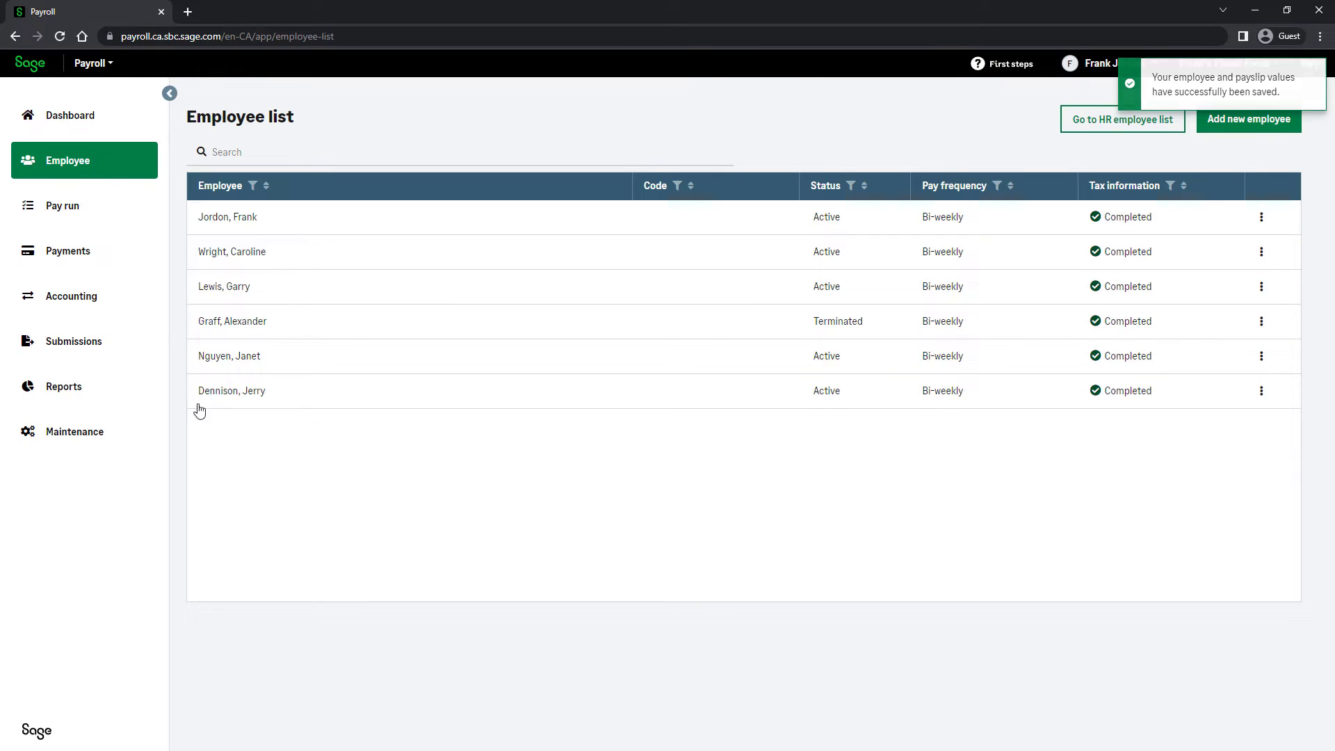
- Start a new federal T4 form of the type "Generate and file your T4. Print T4 slips"
left_click(97, 344)
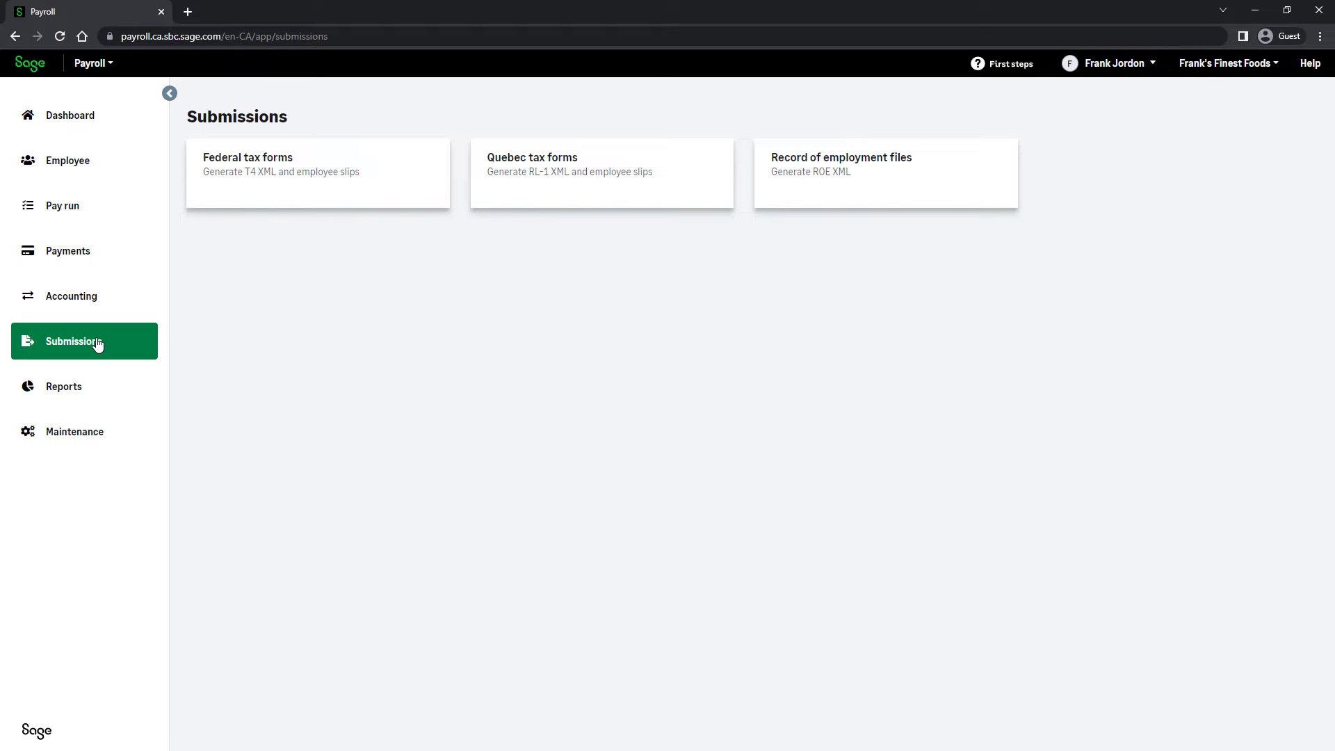
left_click(270, 203)
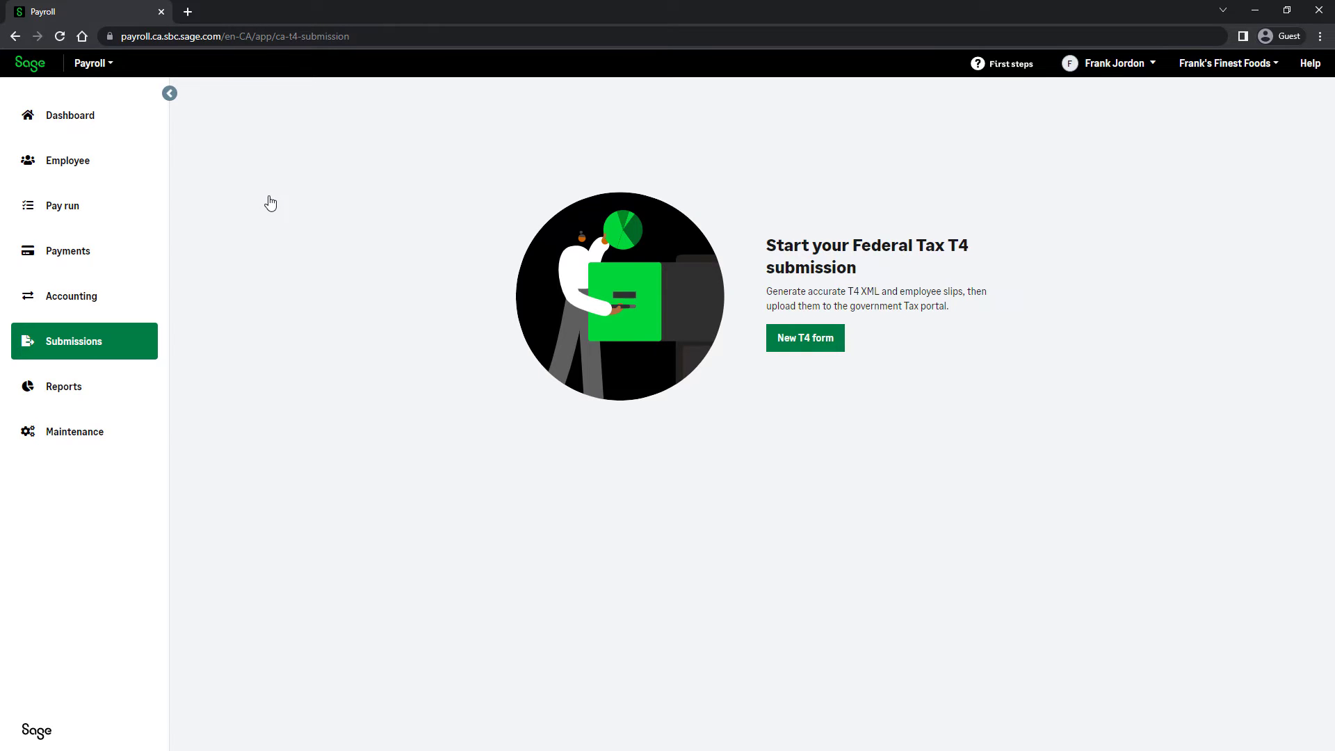
left_click(812, 346)
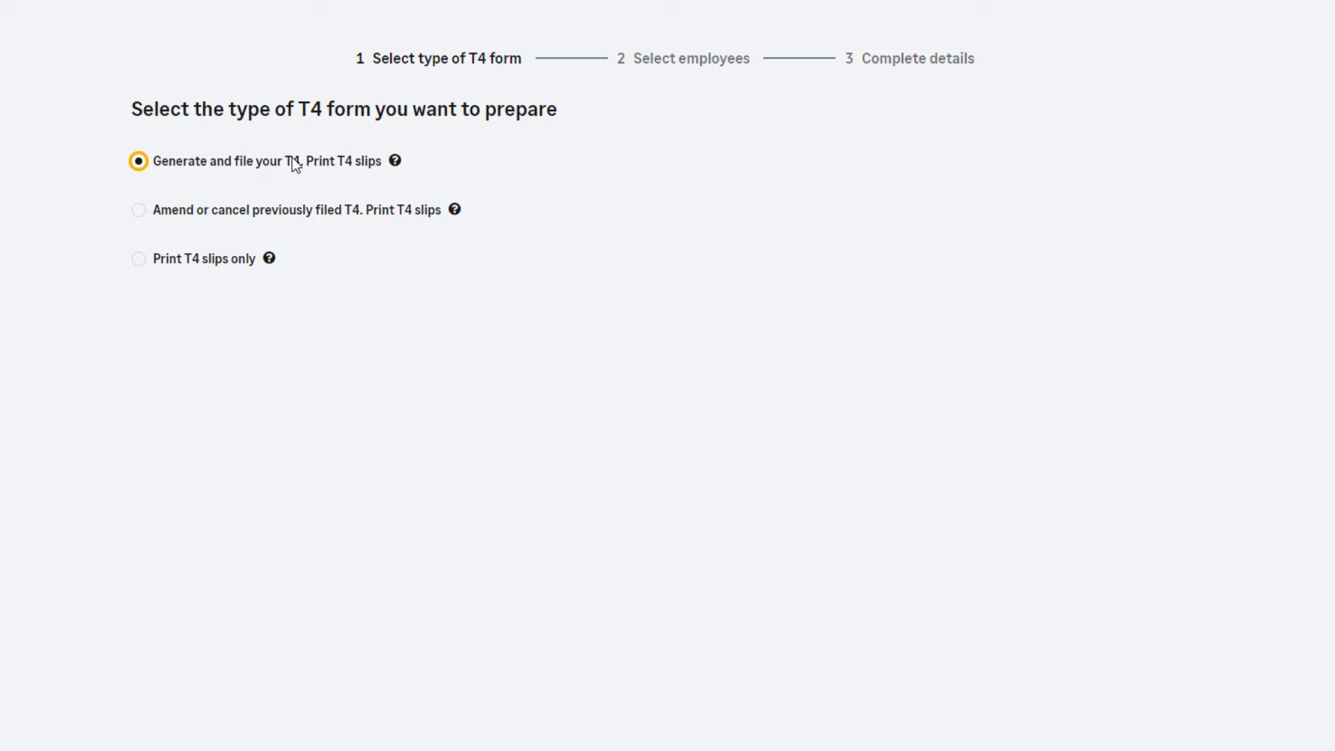
left_click(294, 219)
left_click(235, 262)
left_click(232, 164)
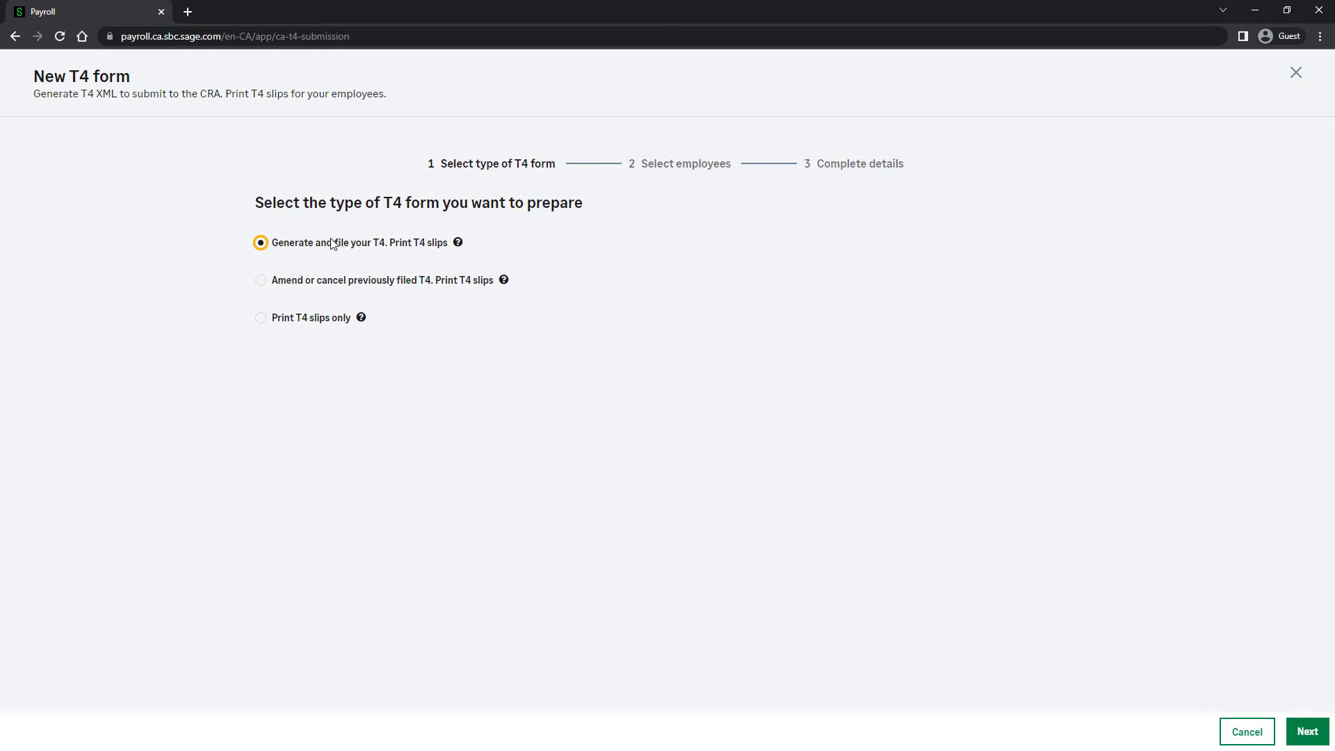
left_click(1302, 730)
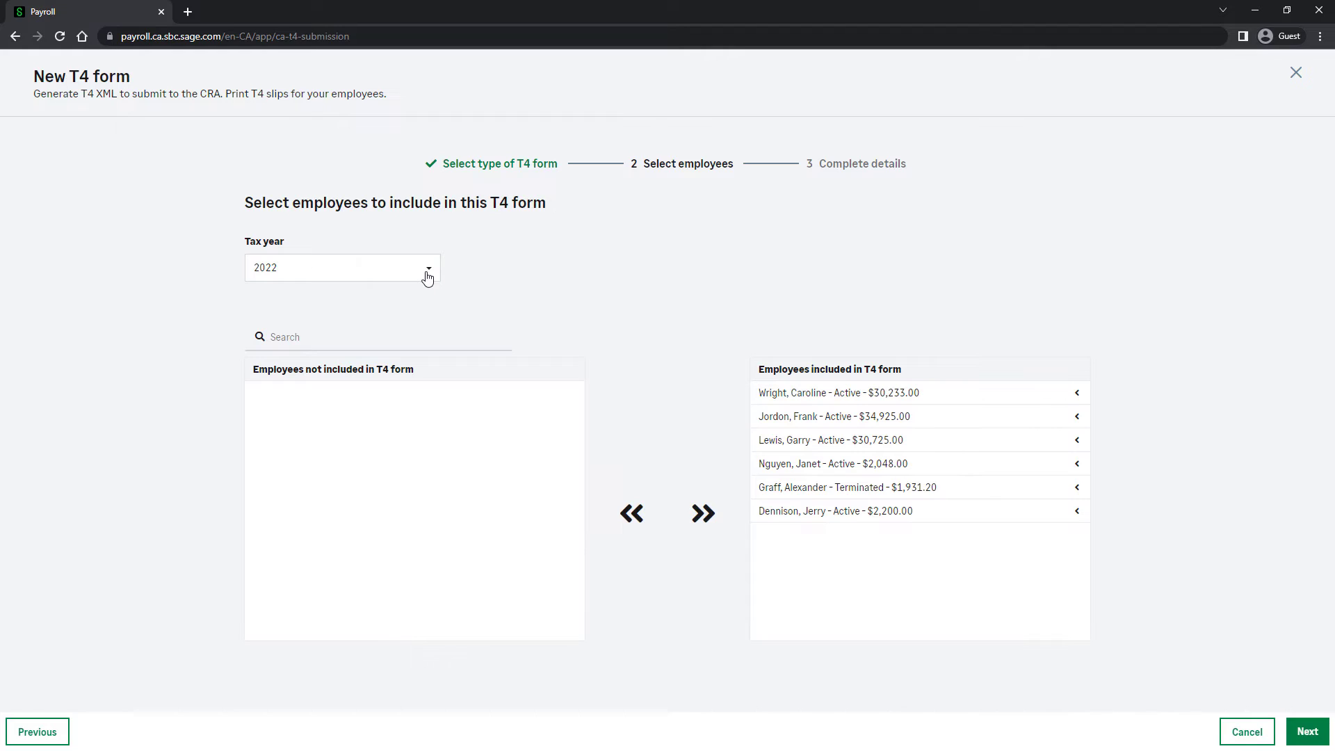
- Keep all employees included for tax year 2022, review the third listed employee's filing details, and generate the T4 forms
left_click(1307, 732)
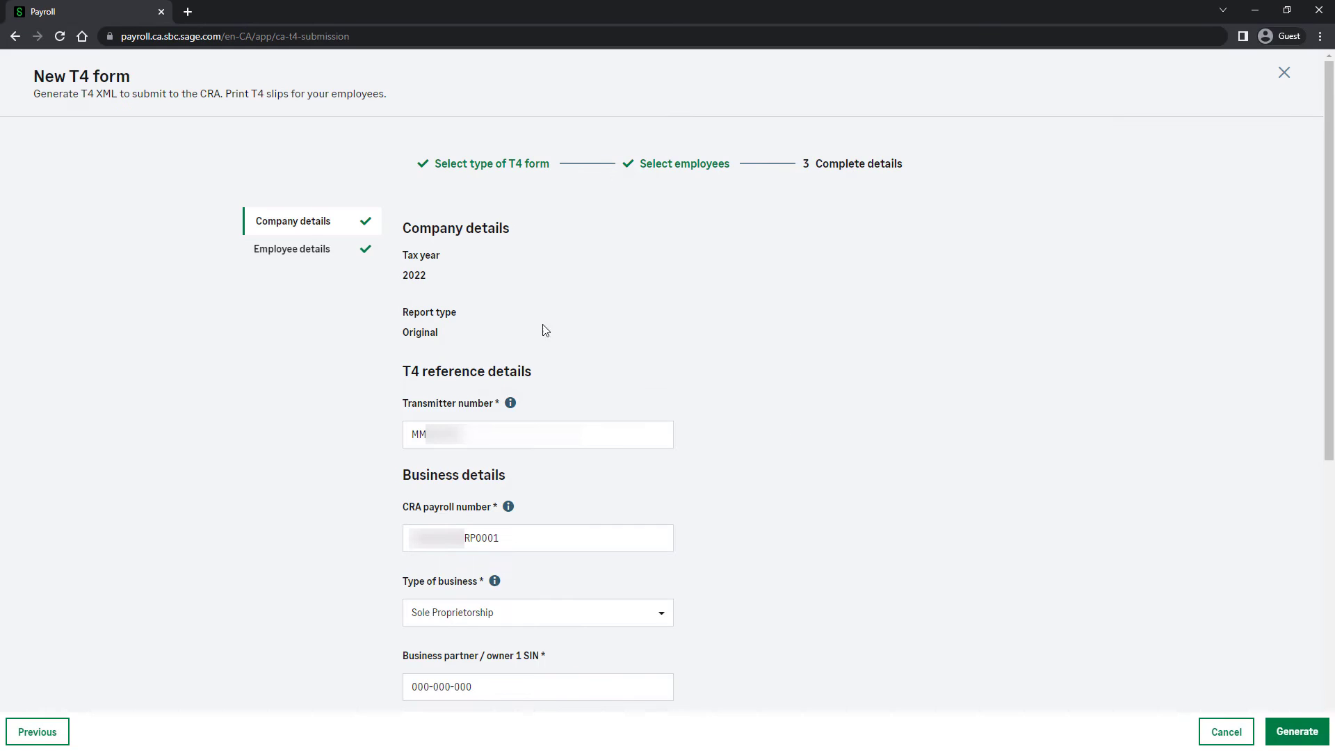
left_click(303, 266)
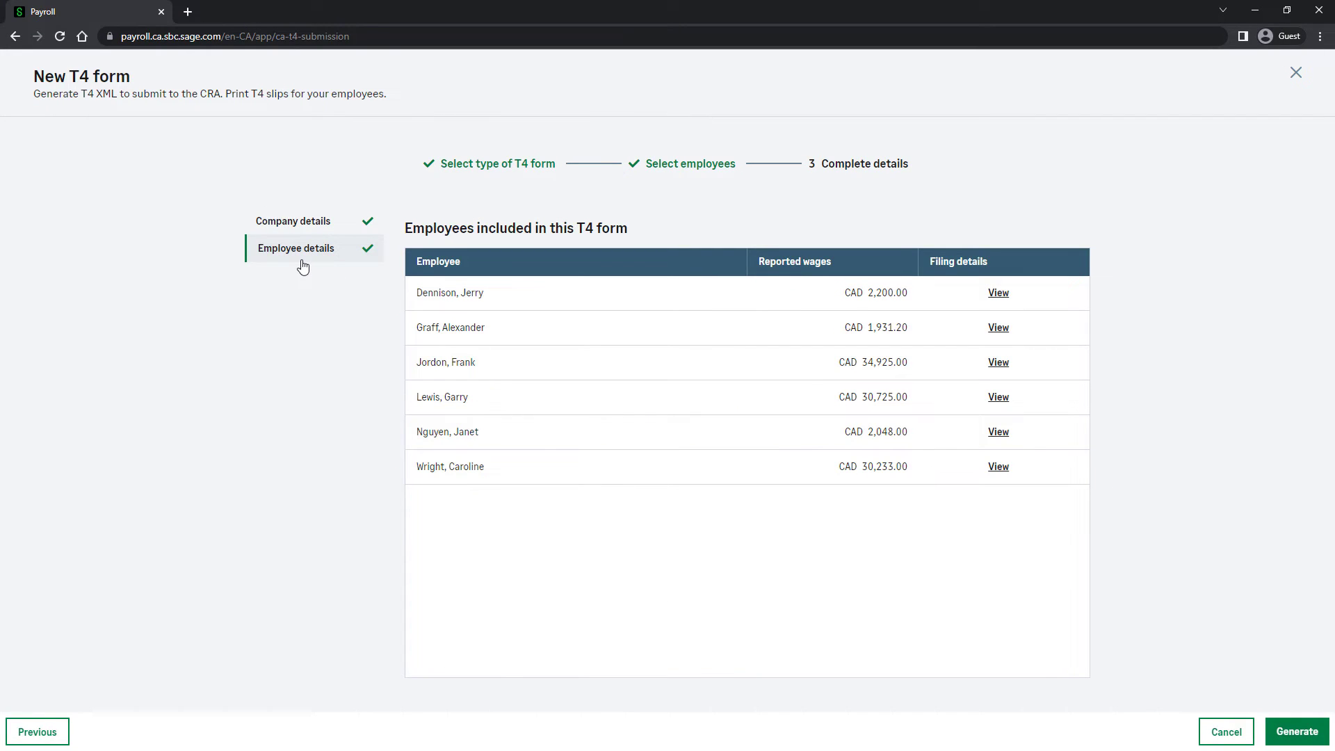
left_click(1009, 369)
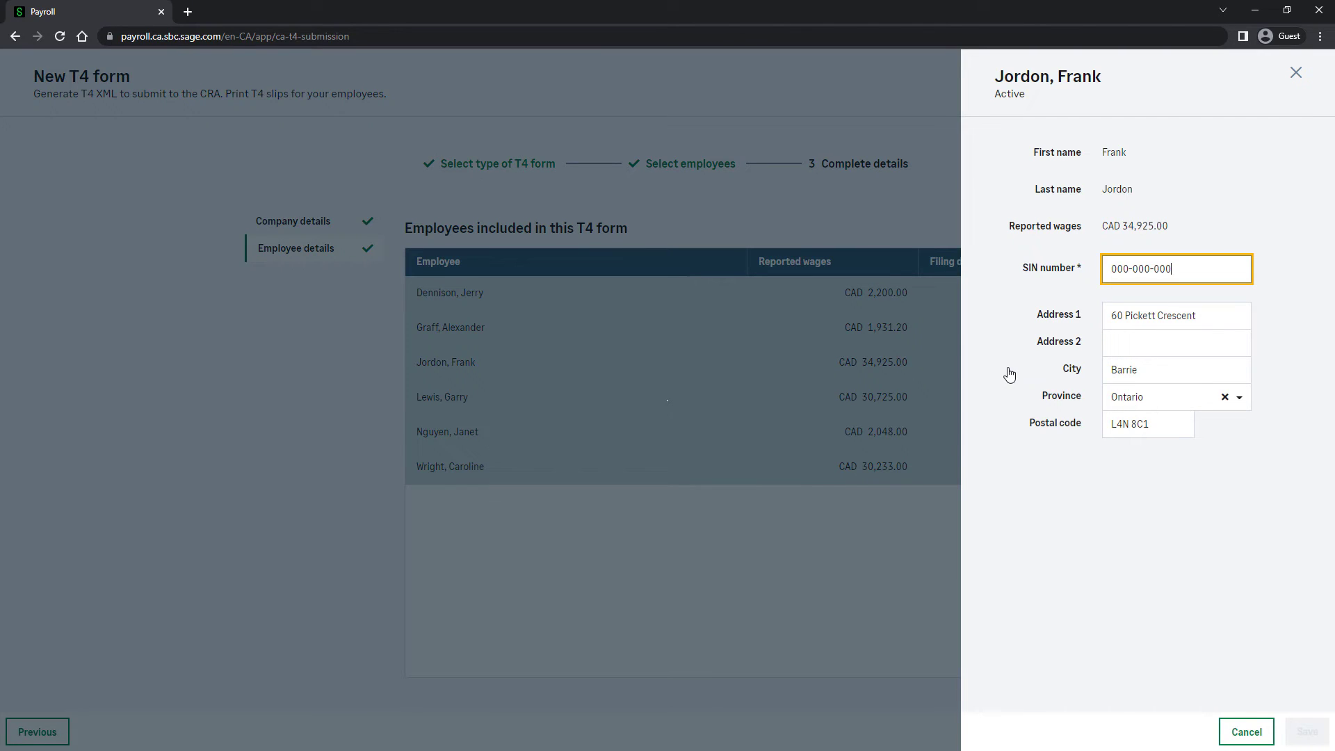
left_click(1246, 731)
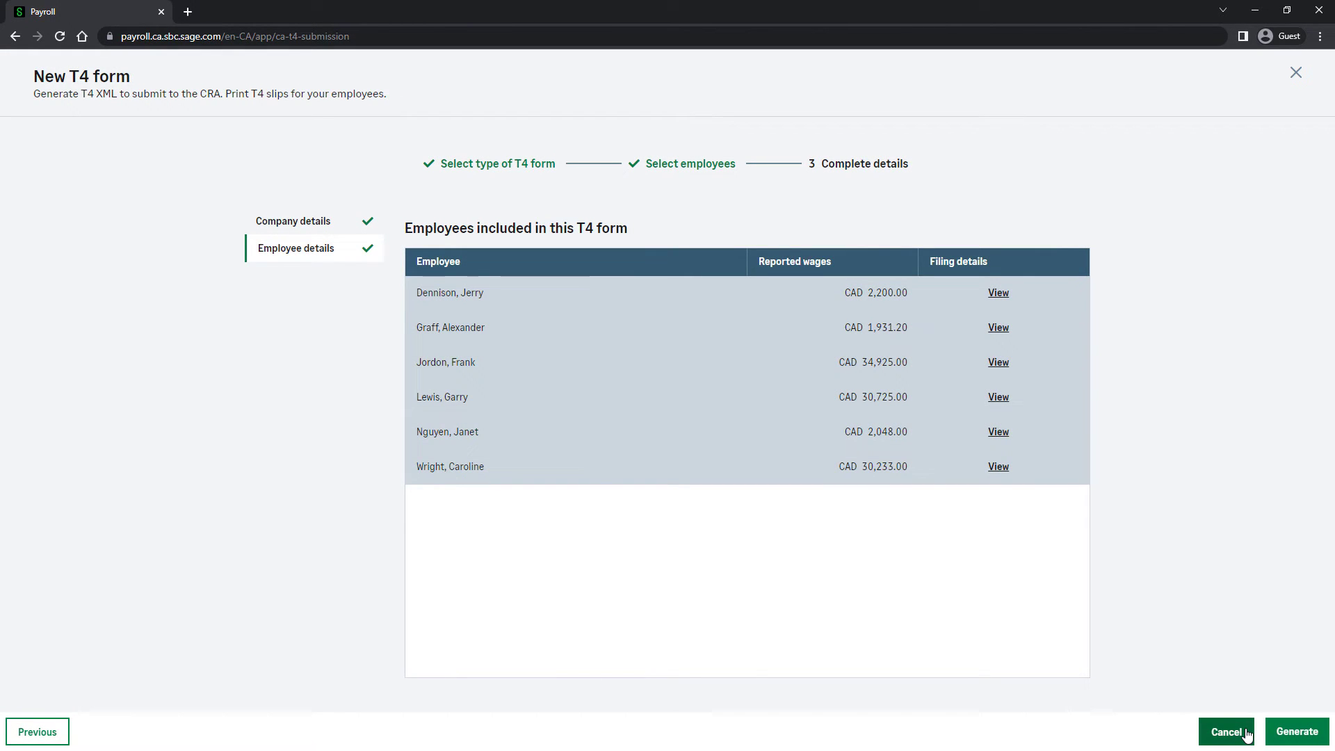
left_click(1296, 731)
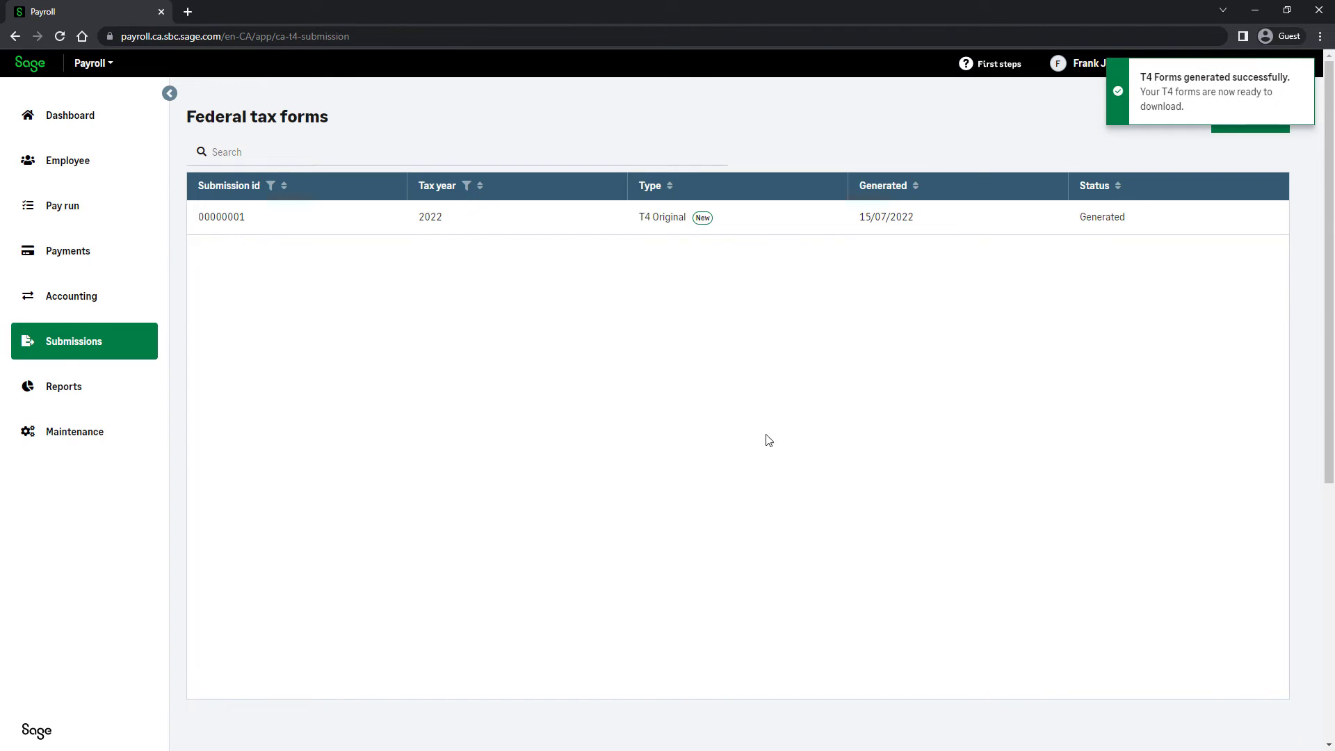
- Open the generated 2022 T4 original submission and download its T4 XML file
left_click(239, 222)
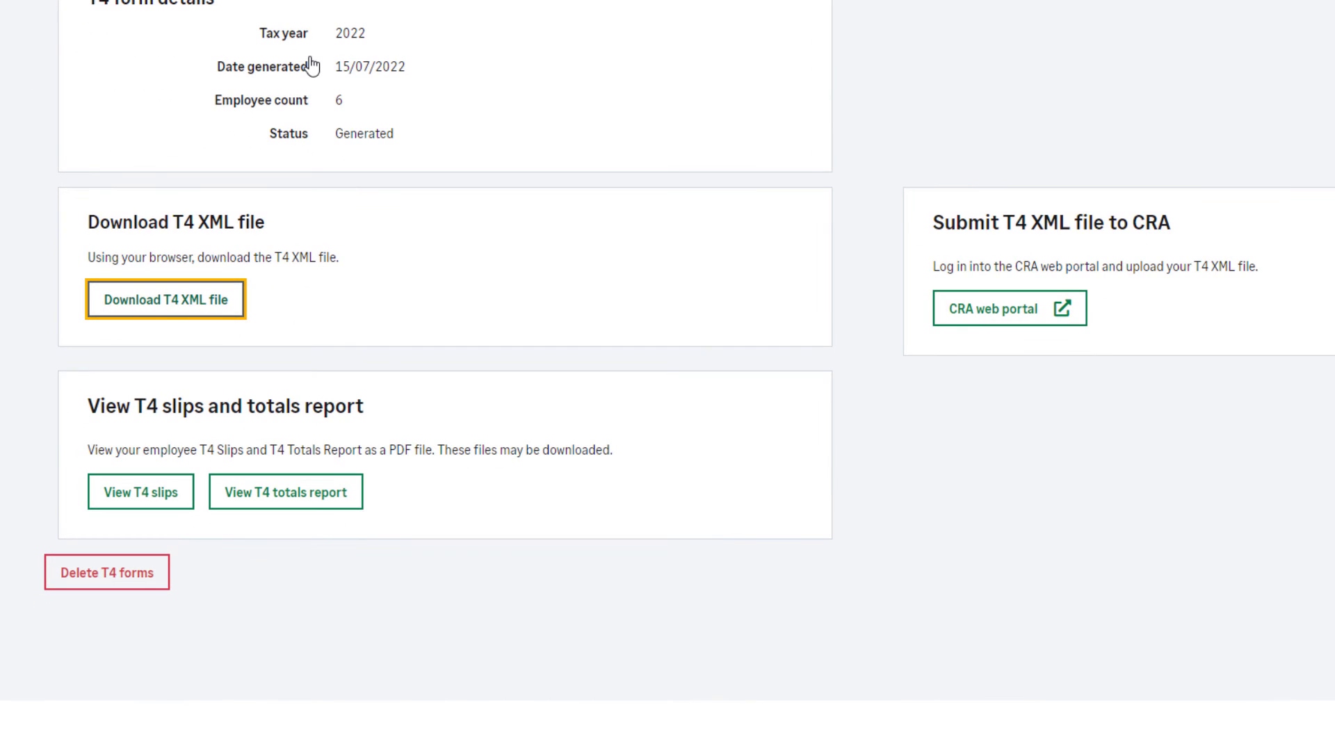
left_click(211, 317)
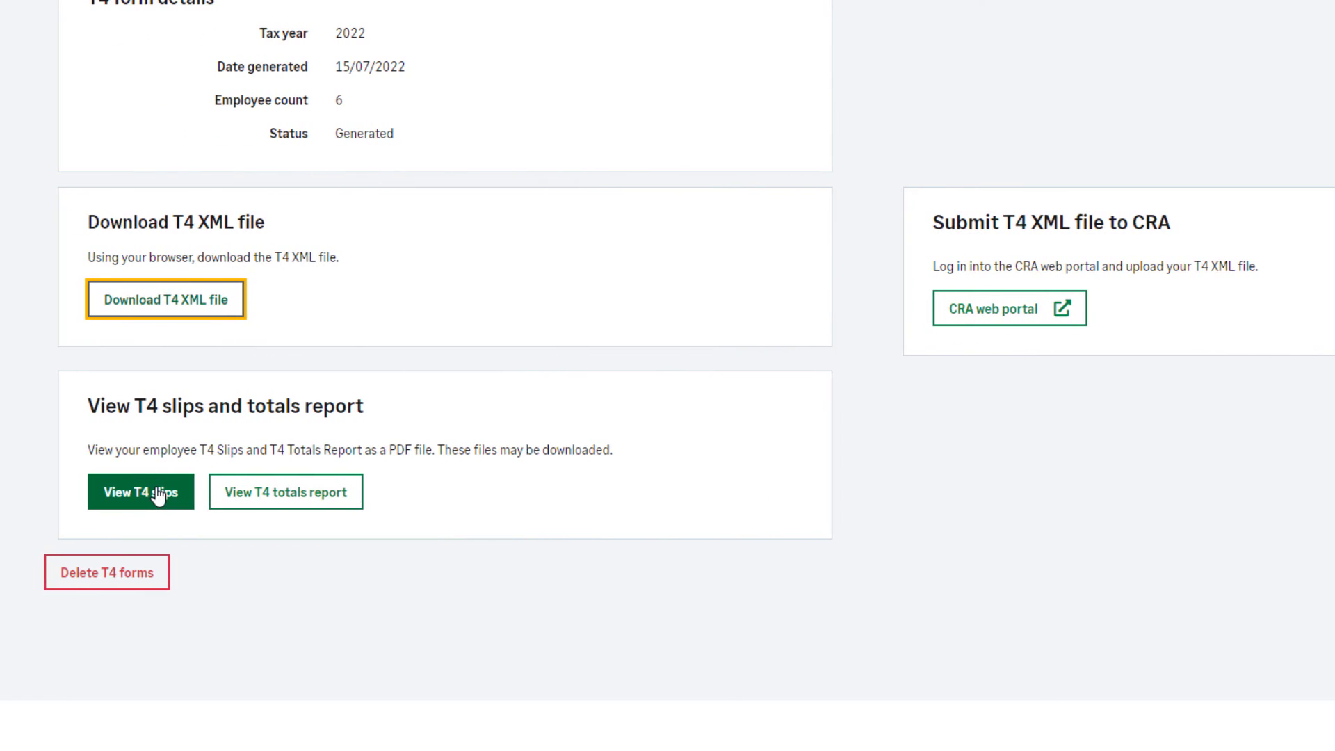
- View the employee T4 slips as a PDF and return to the T4 form details
left_click(159, 495)
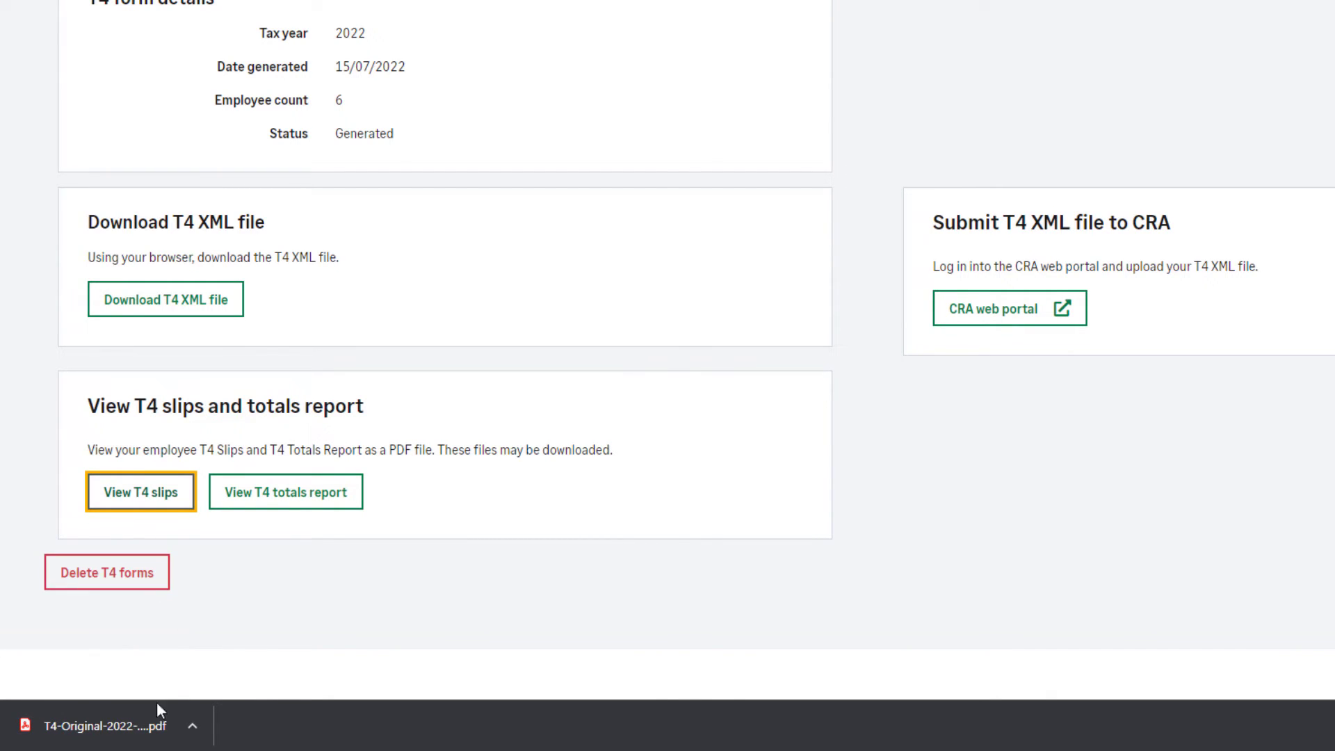
left_click(143, 727)
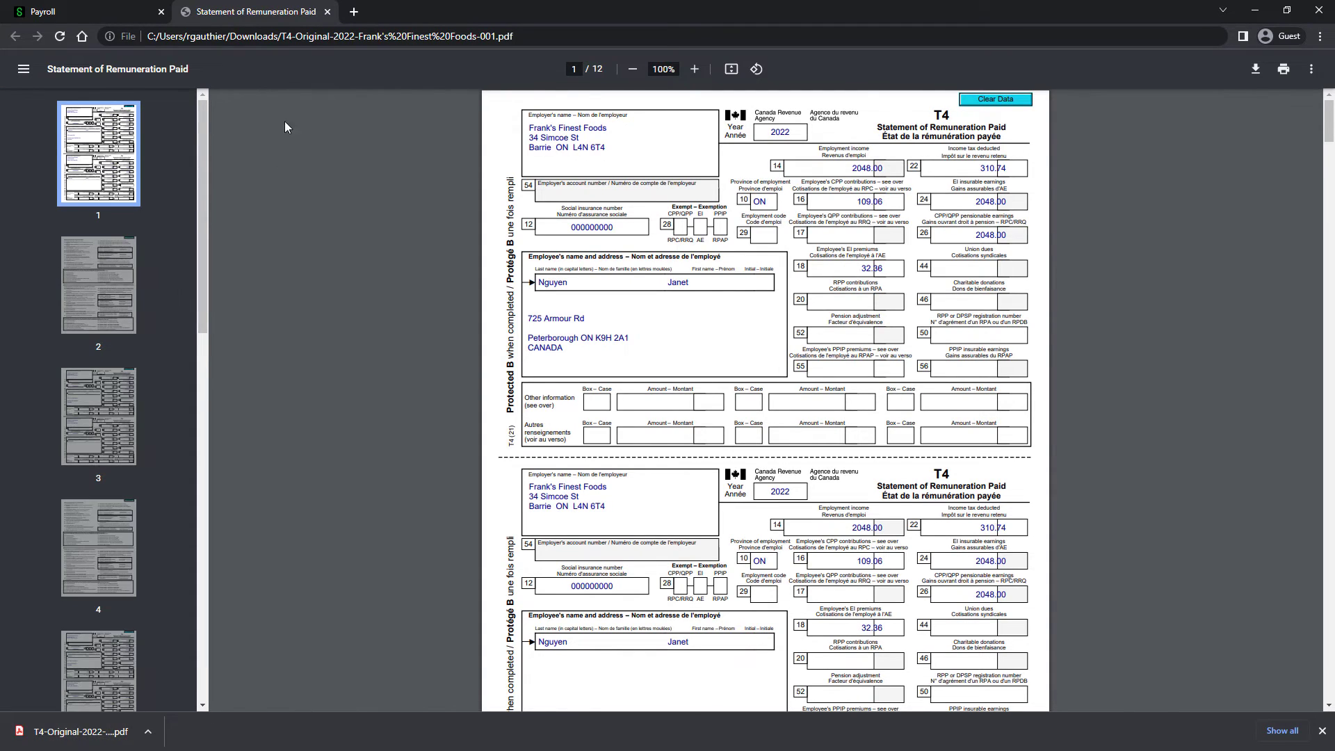
left_click(327, 11)
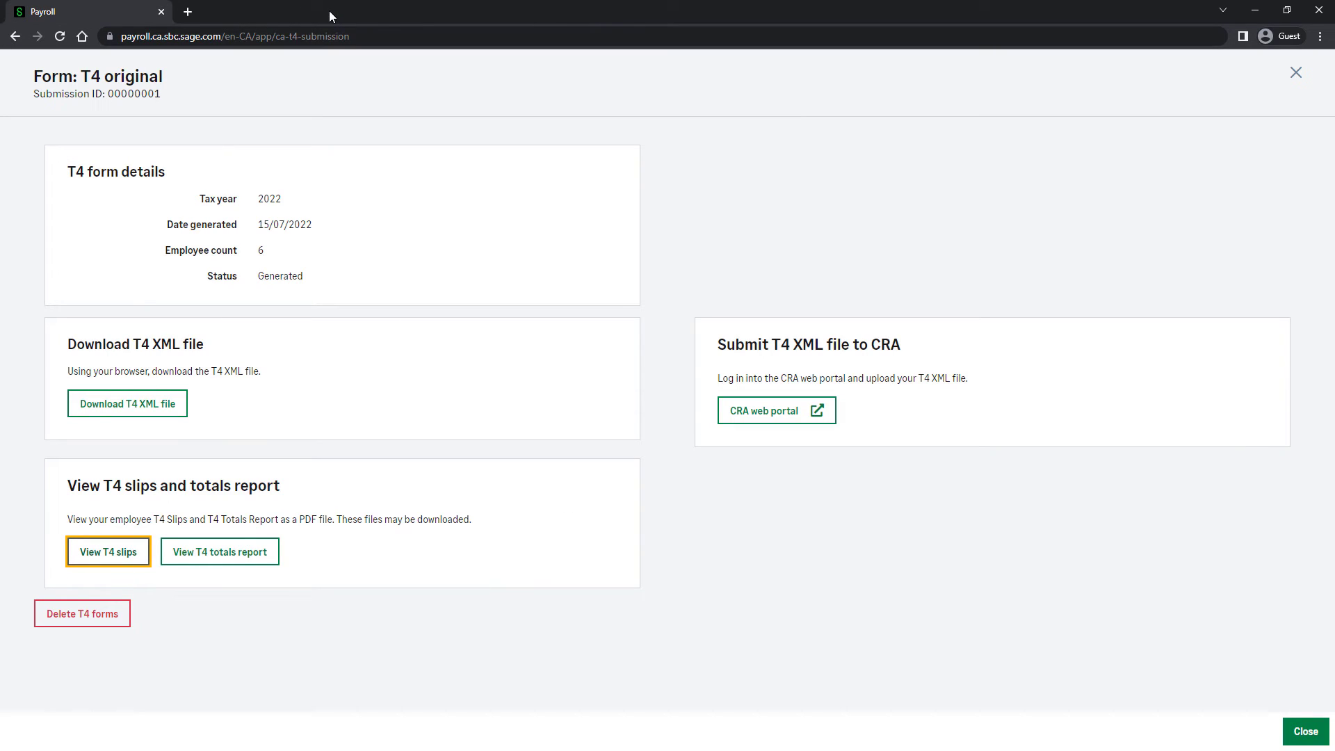
- Download the T4 totals report as a PDF, view it, and close the T4 original form
left_click(219, 551)
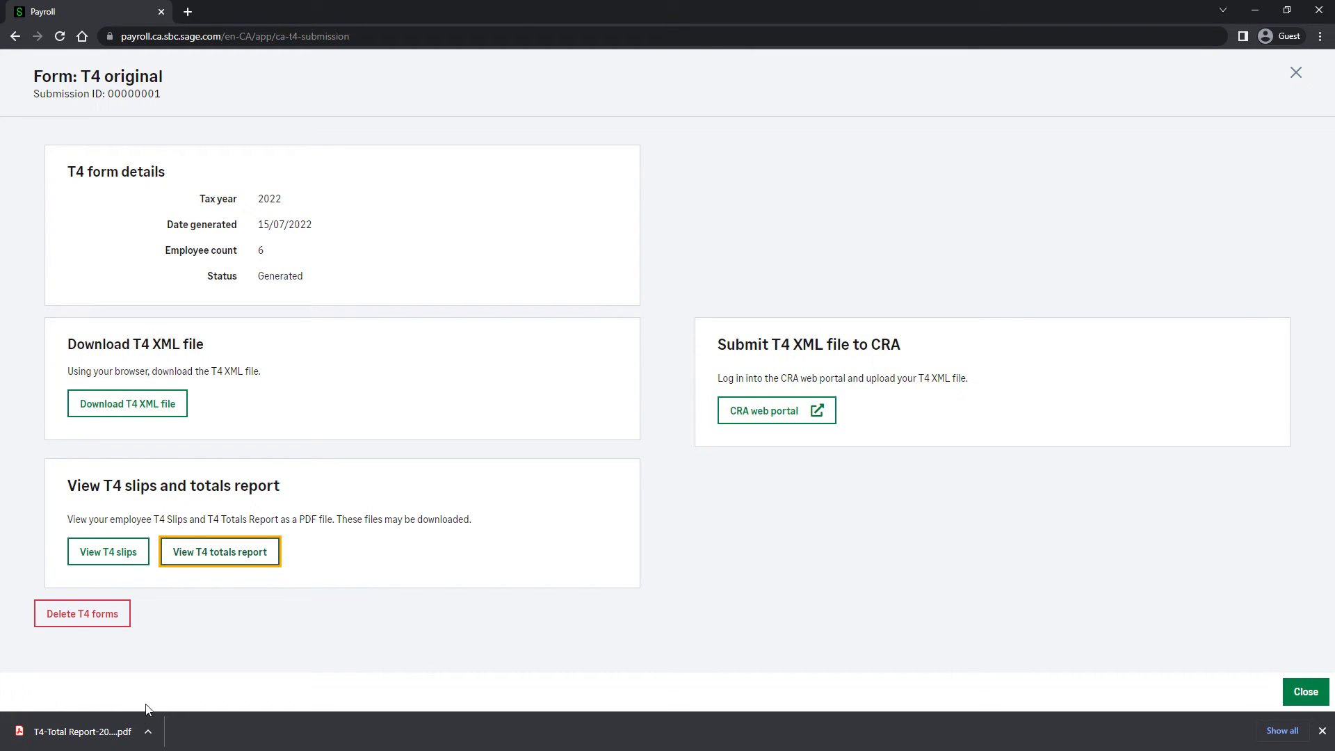
left_click(120, 731)
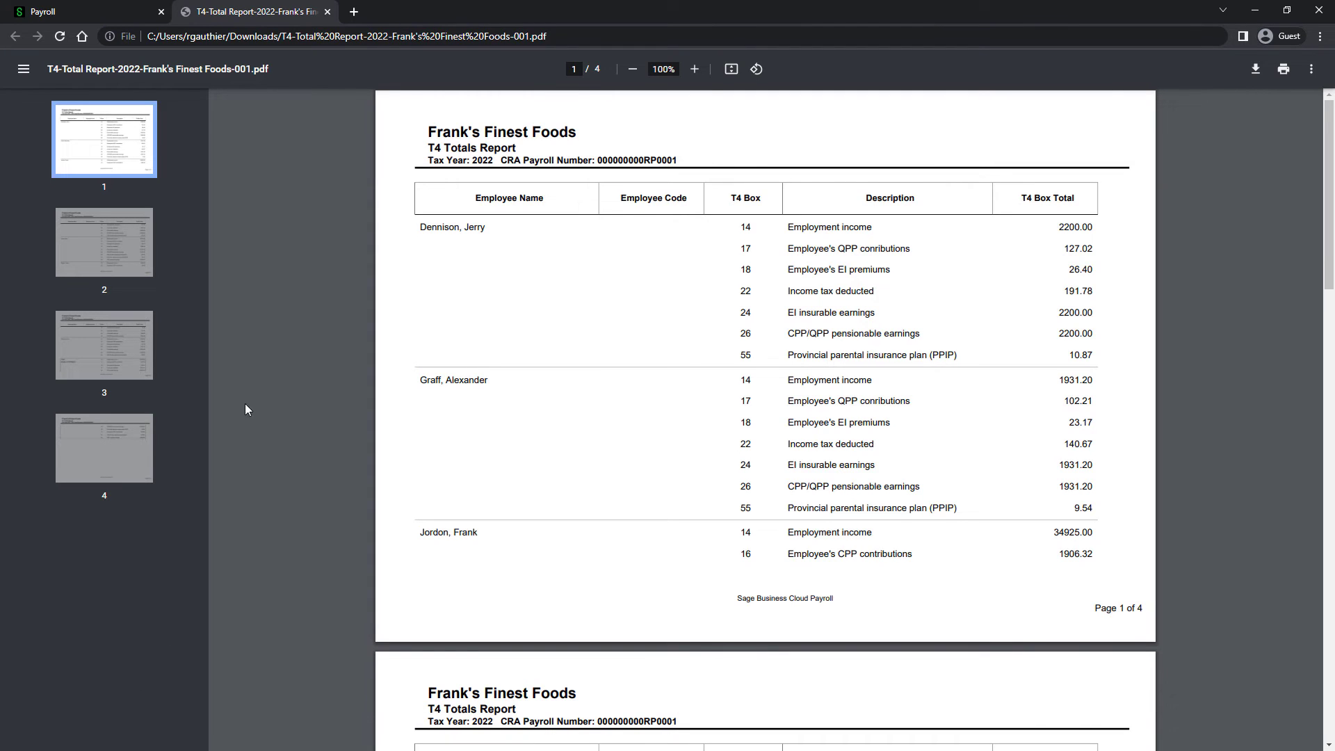
left_click(326, 13)
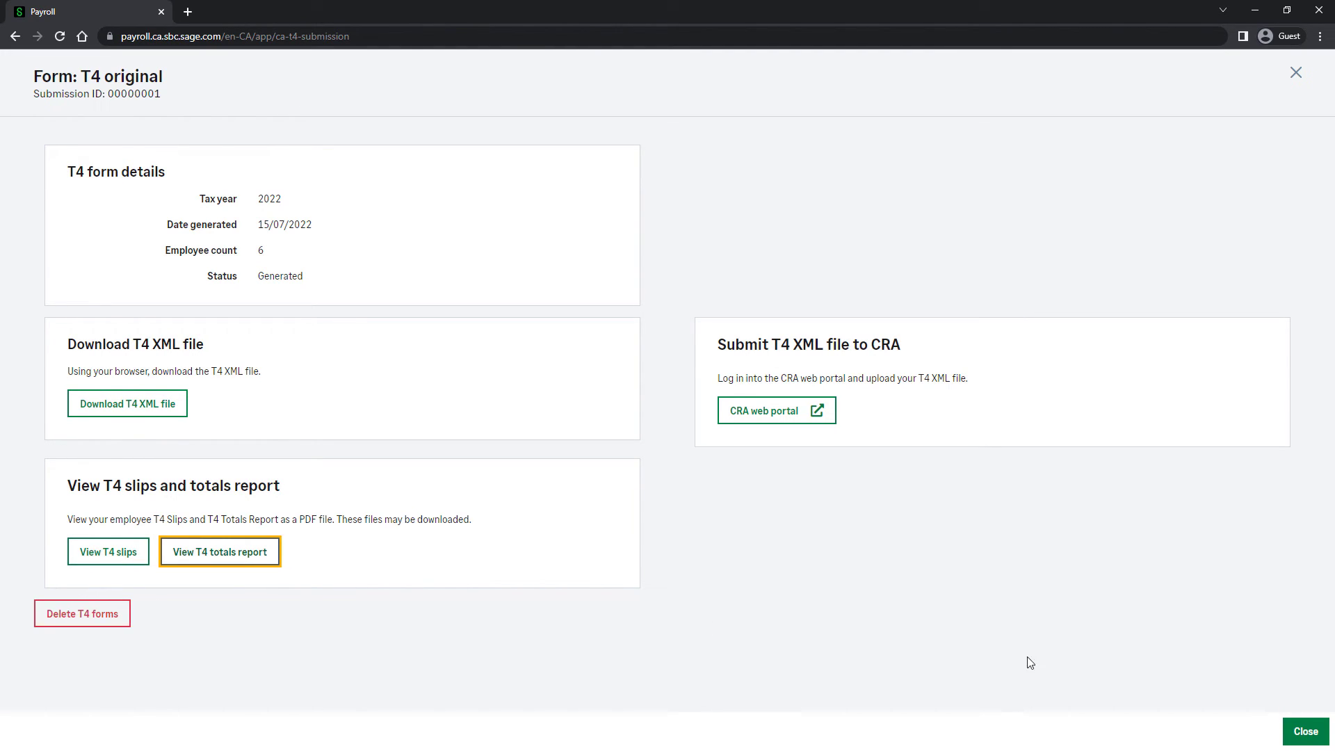
left_click(1295, 736)
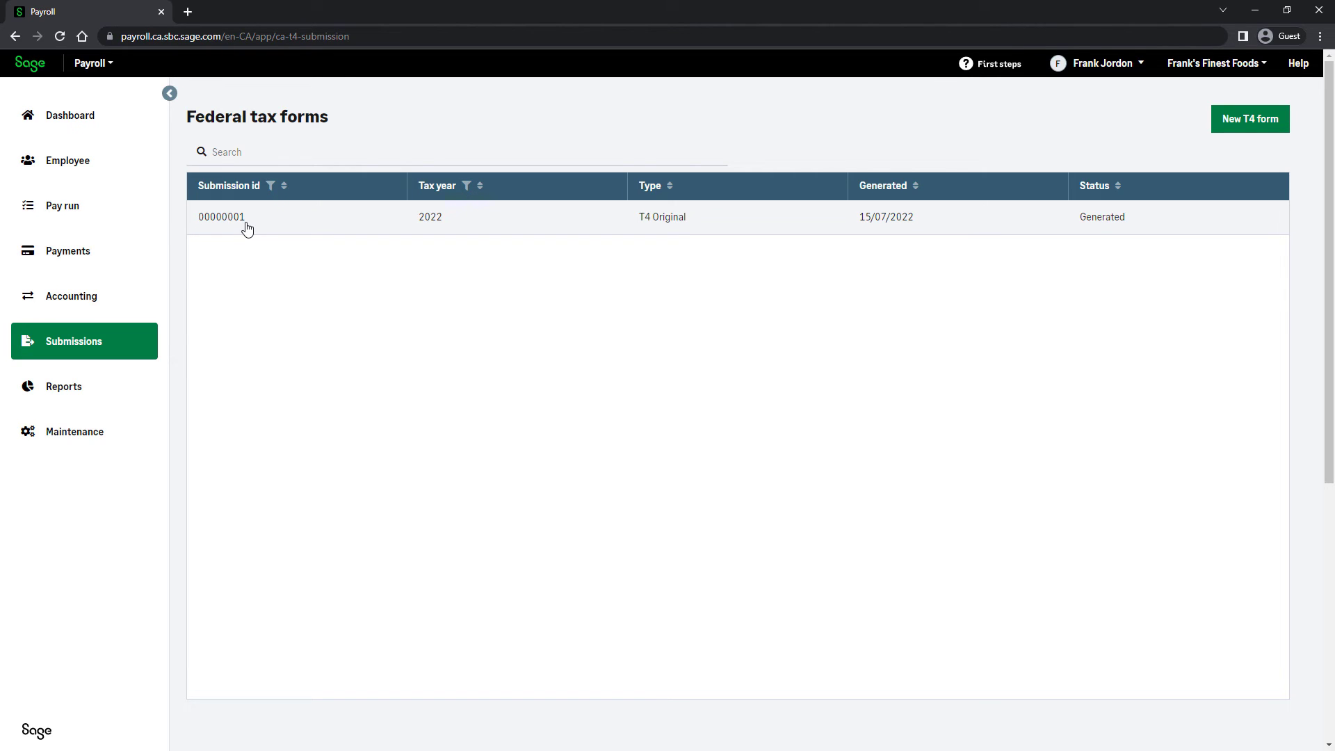
- Start a new Quebec RL-1 form of the type "Generate and file your RL-1. Print RL-1 slips"
left_click(89, 343)
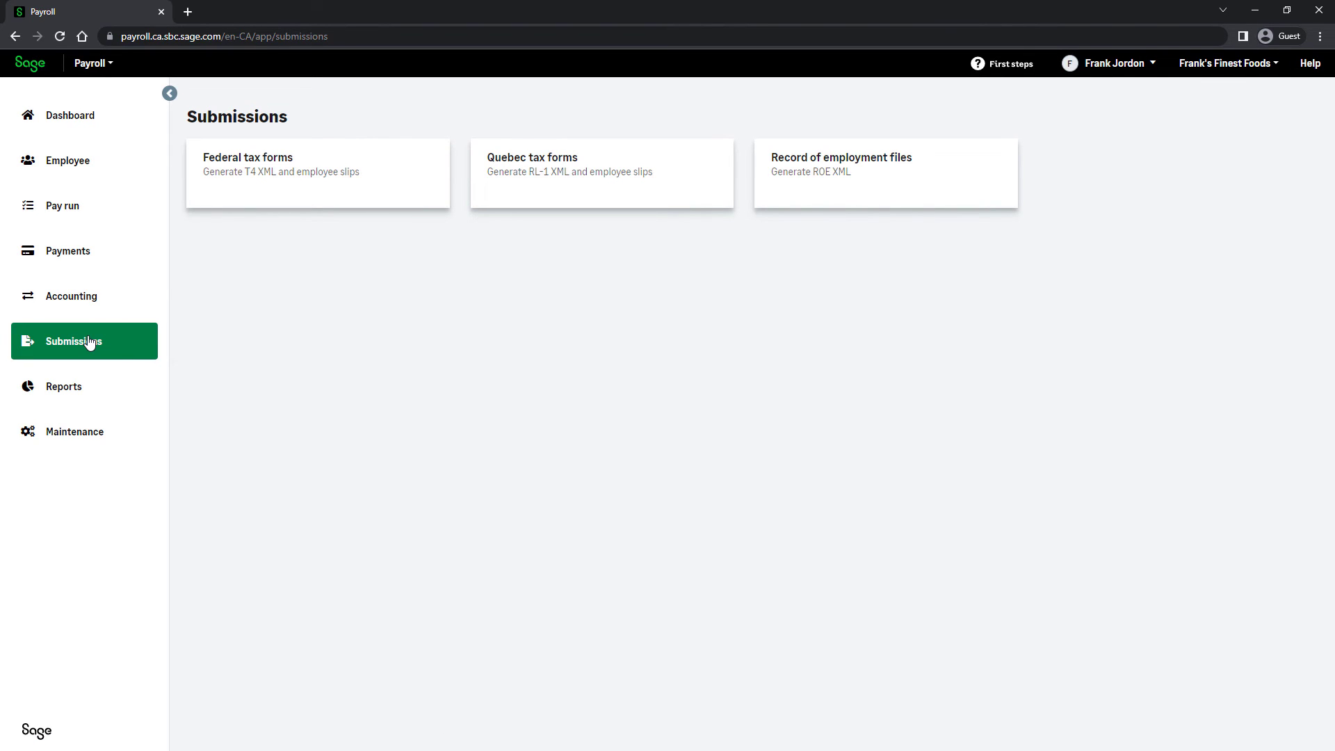
left_click(531, 192)
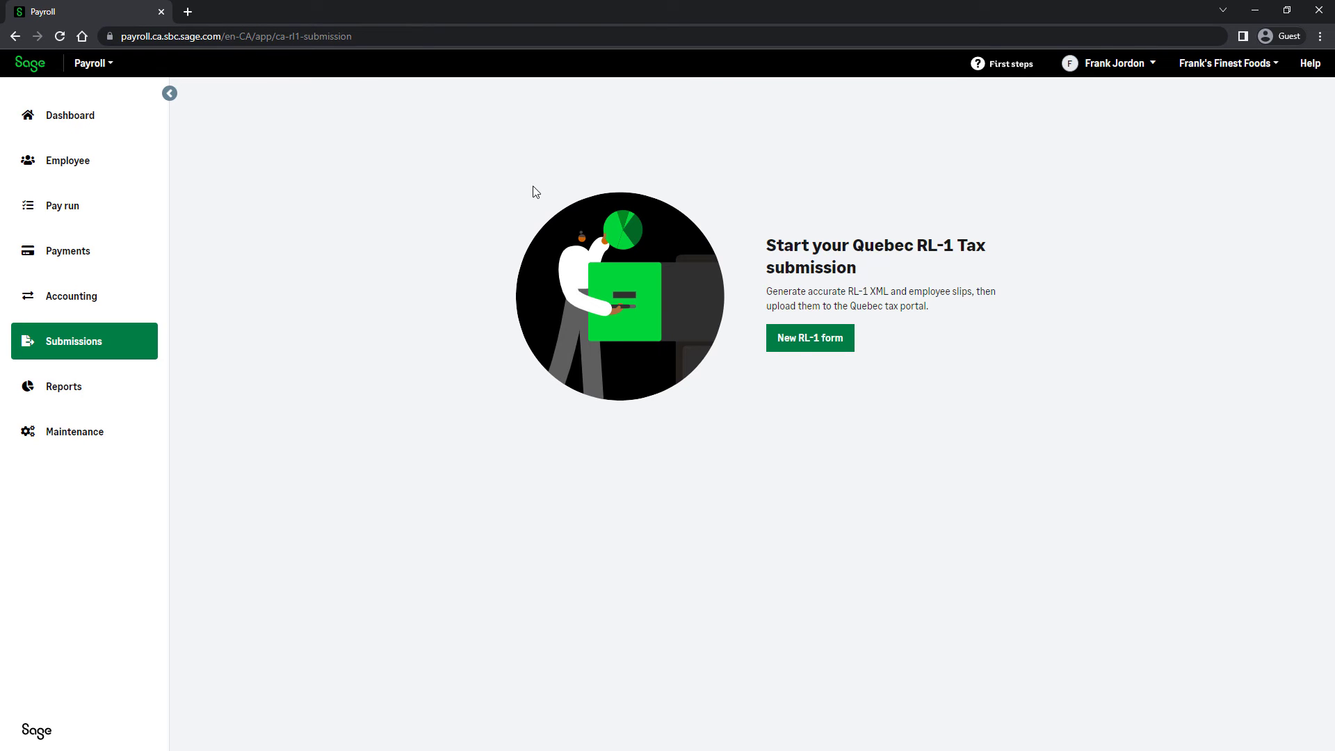
left_click(811, 340)
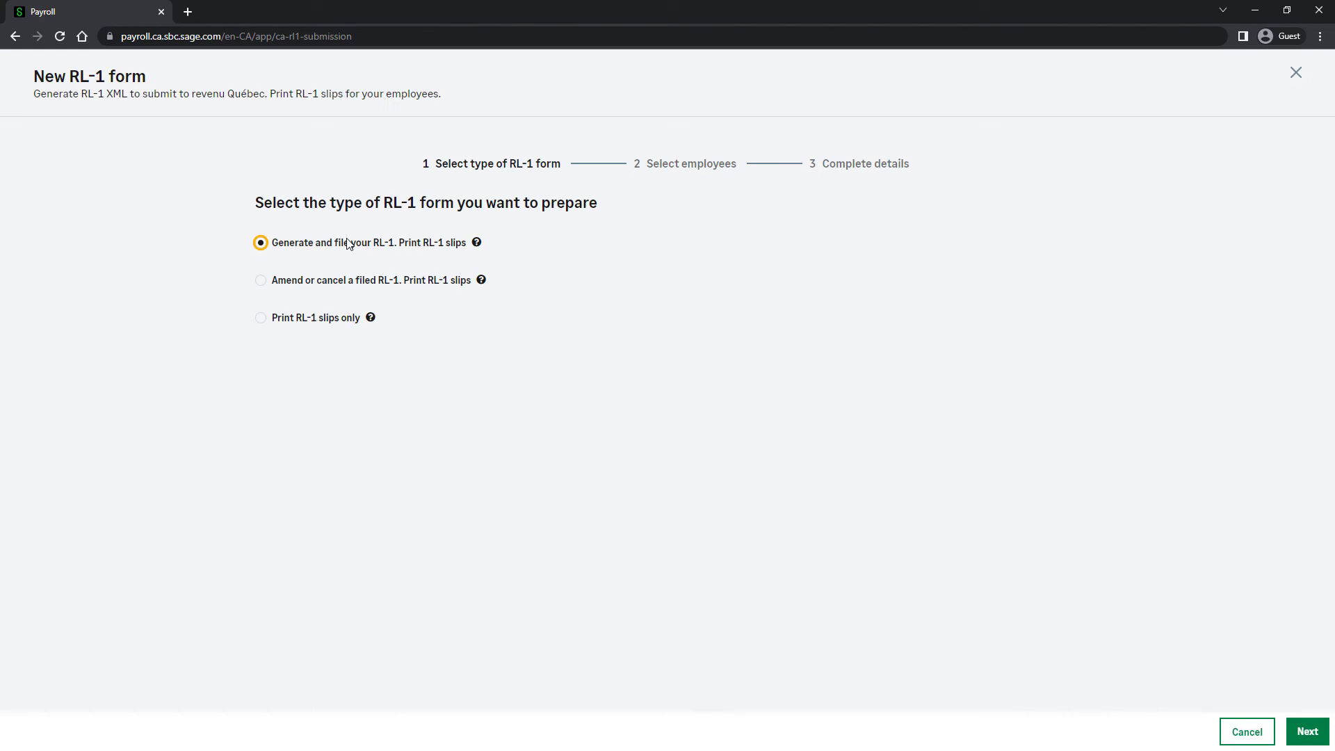
left_click(341, 285)
left_click(327, 321)
left_click(327, 248)
left_click(1308, 732)
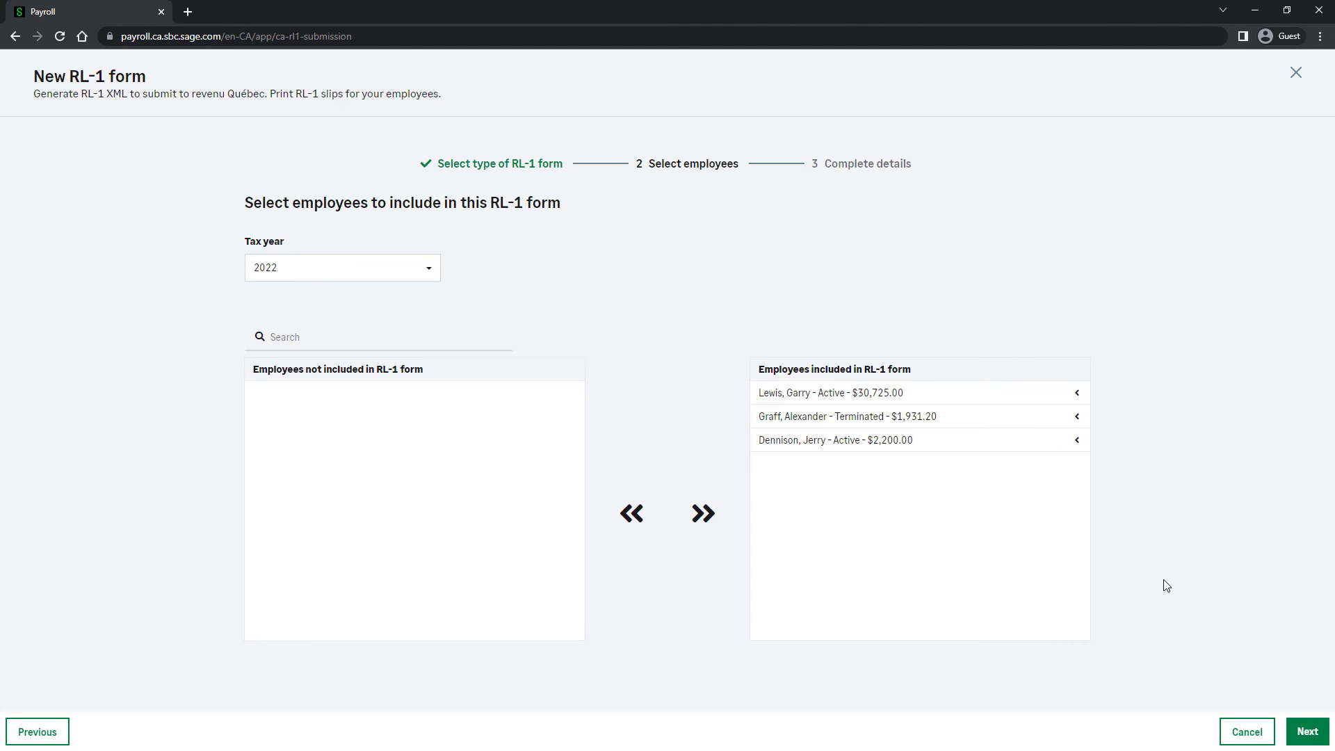
- Keep all employees included for tax year 2022, review the company and employee details, and generate the RL-1 forms
left_click(1306, 735)
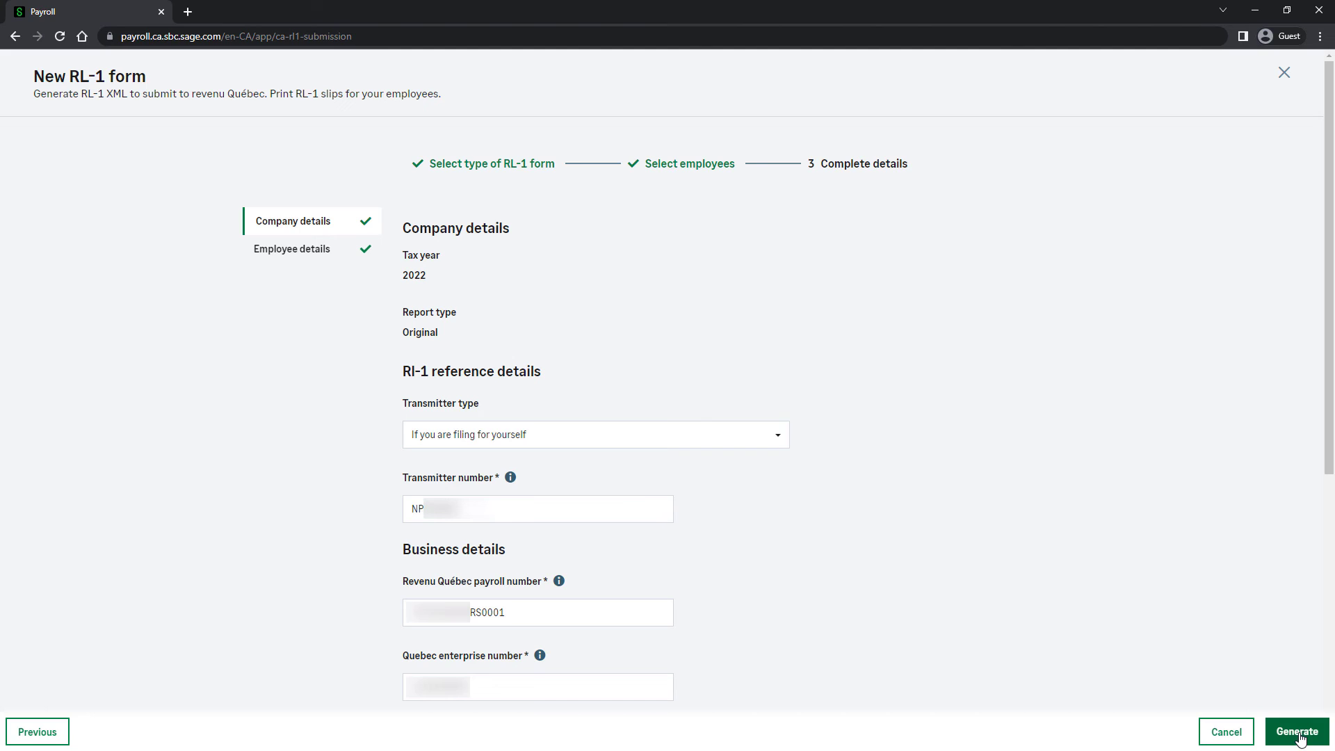
left_click(319, 263)
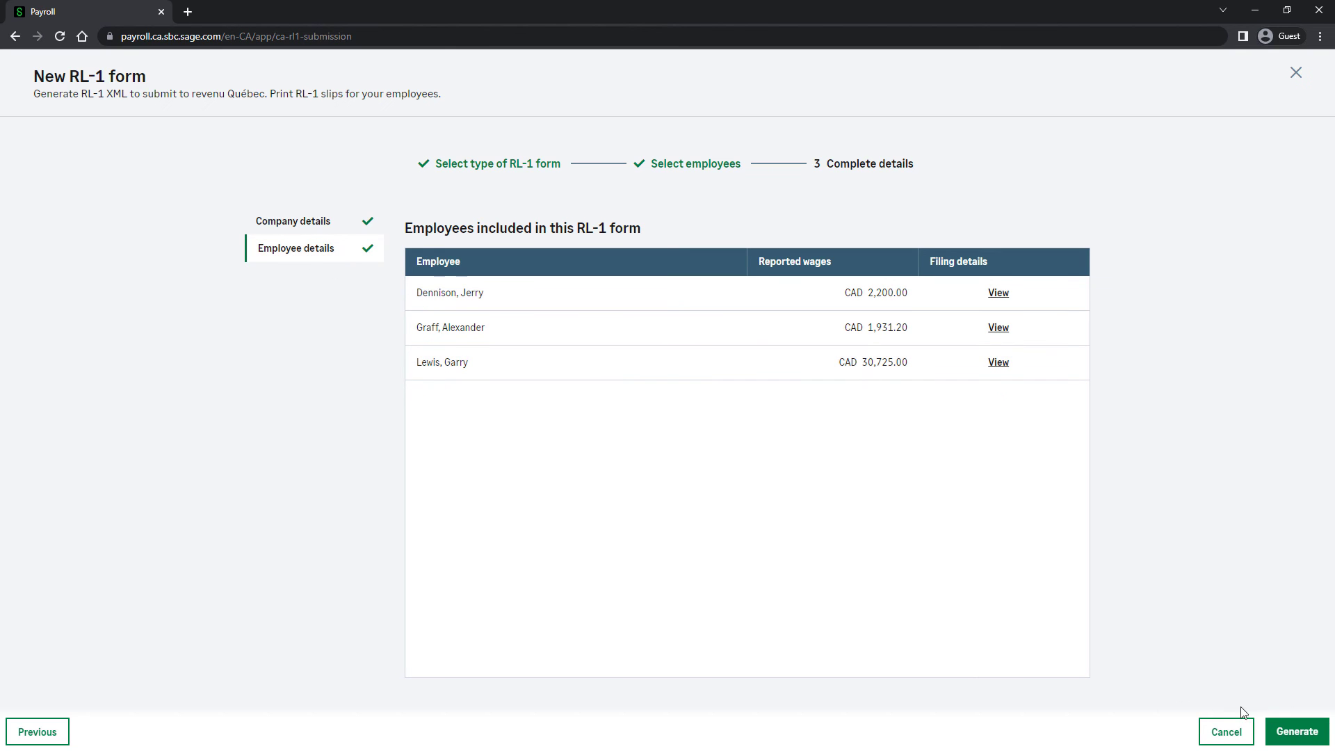
left_click(1301, 730)
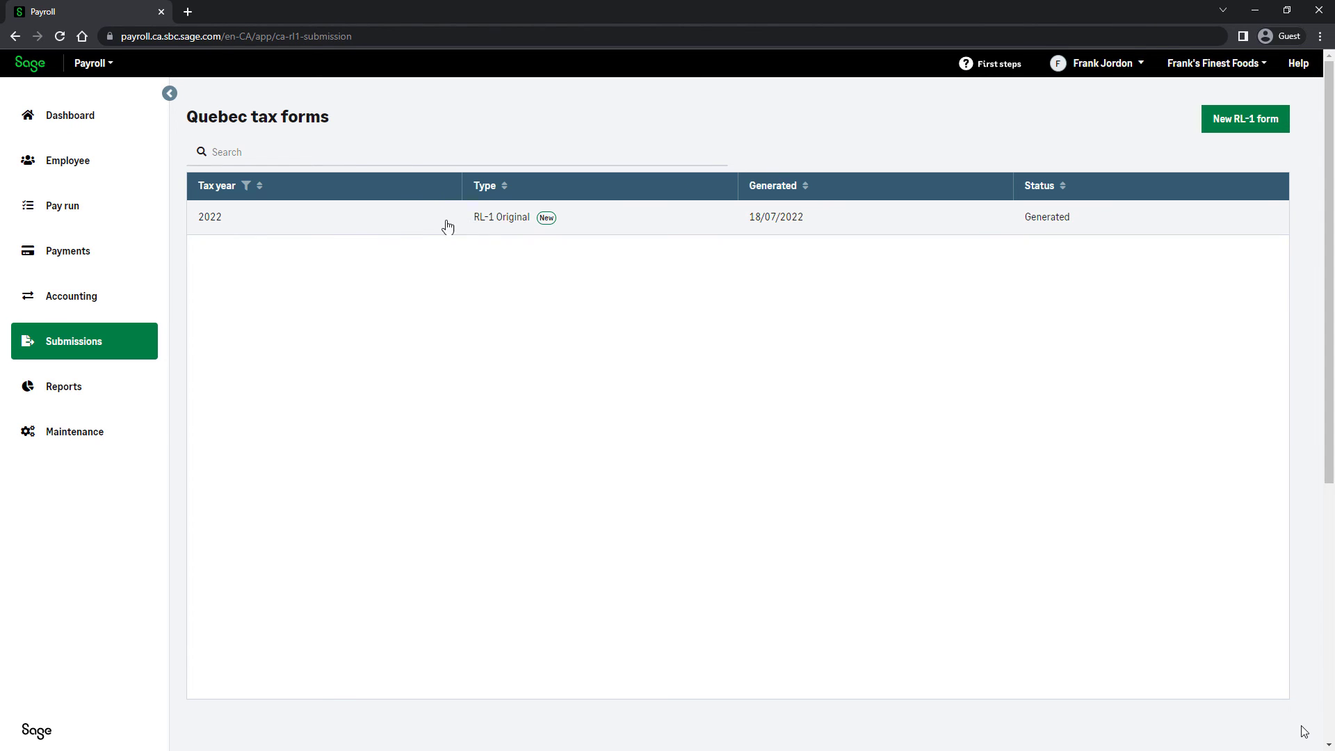
- Open the generated 2022 RL-1 original submission, view the employee RL-1 slips as a PDF, and return to the form details
left_click(392, 221)
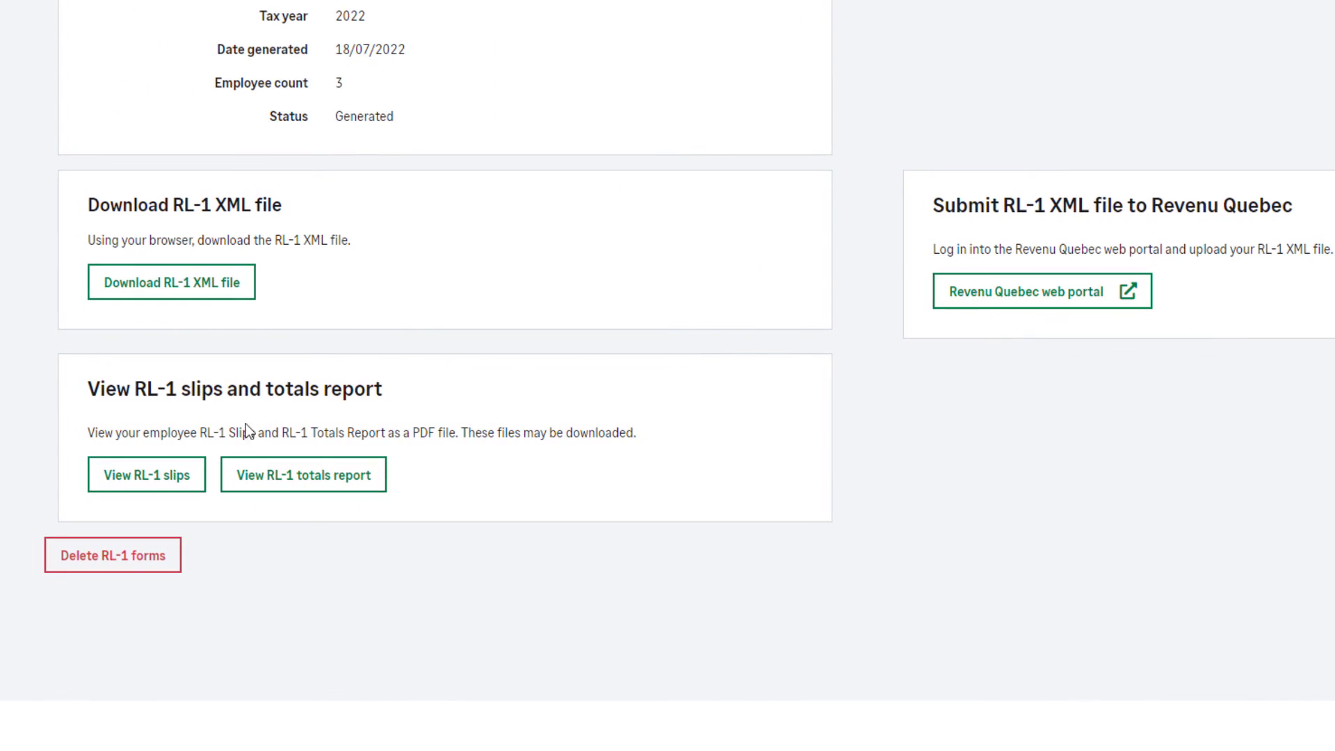
left_click(156, 484)
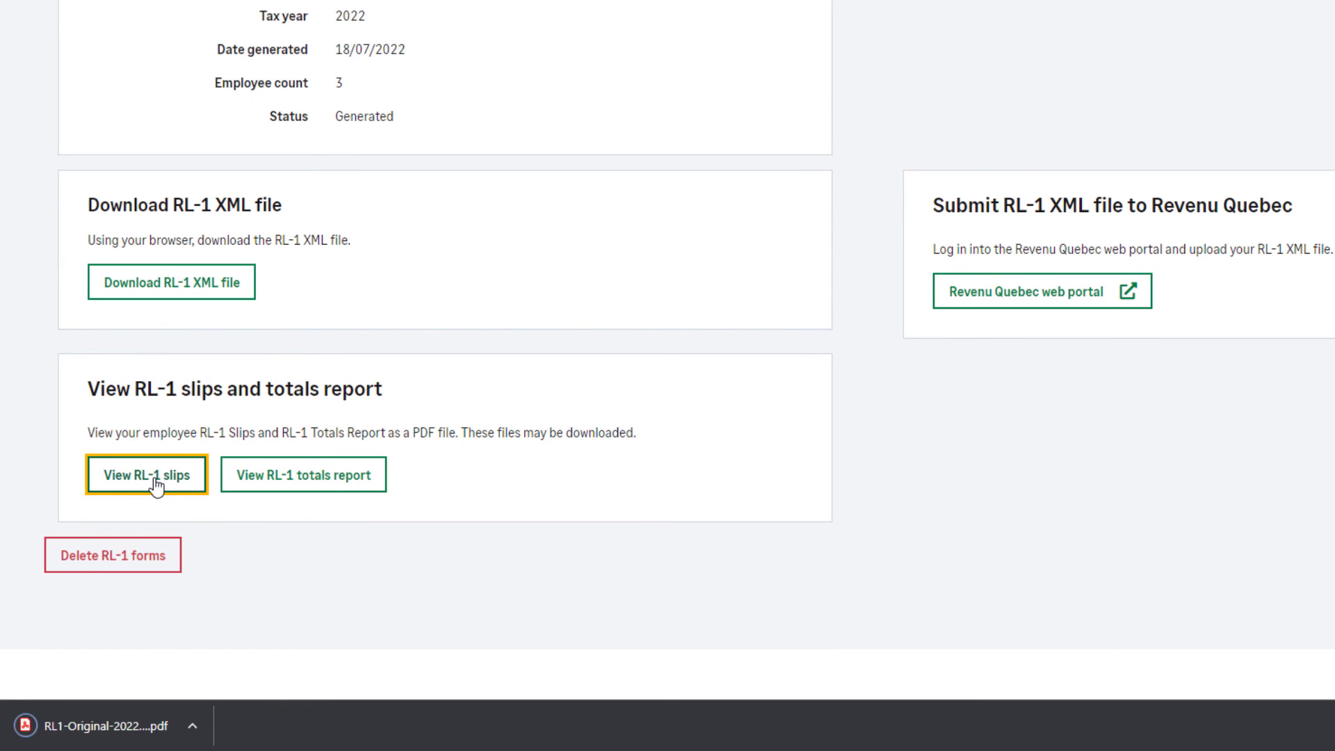
left_click(122, 723)
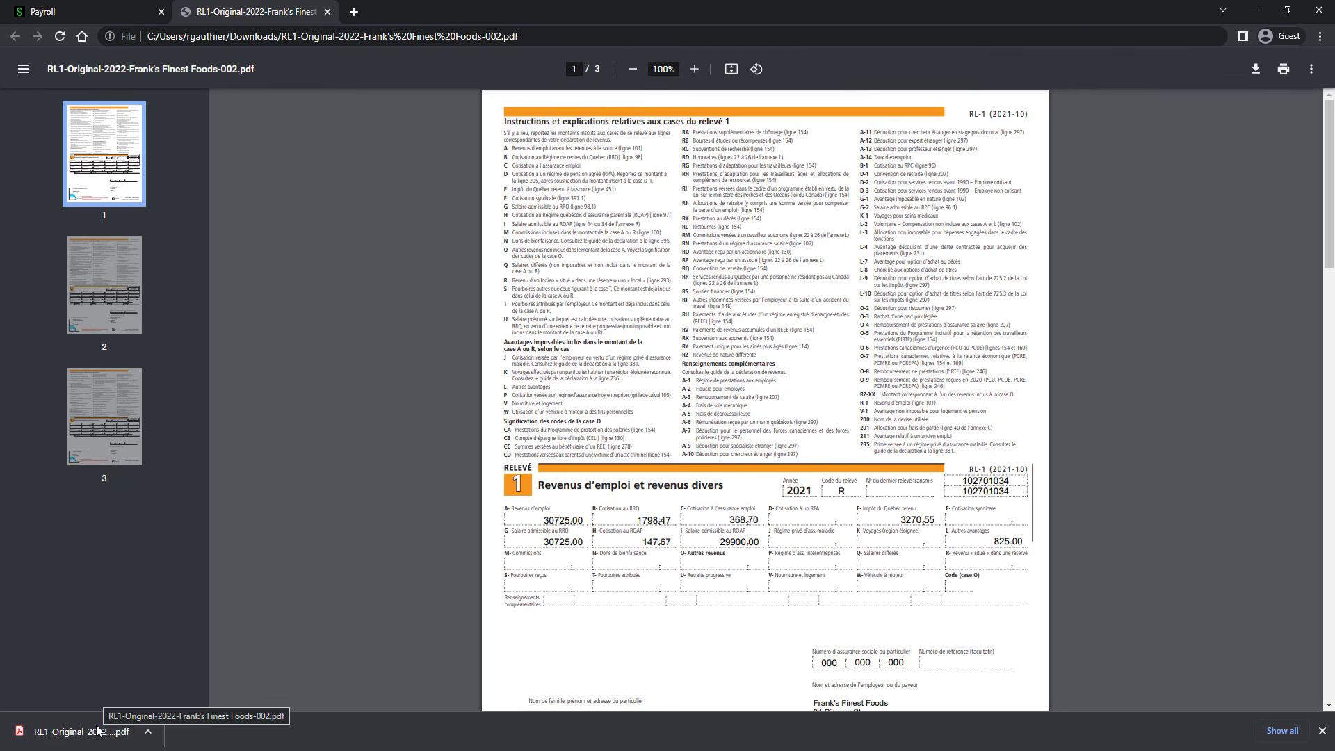
left_click(327, 11)
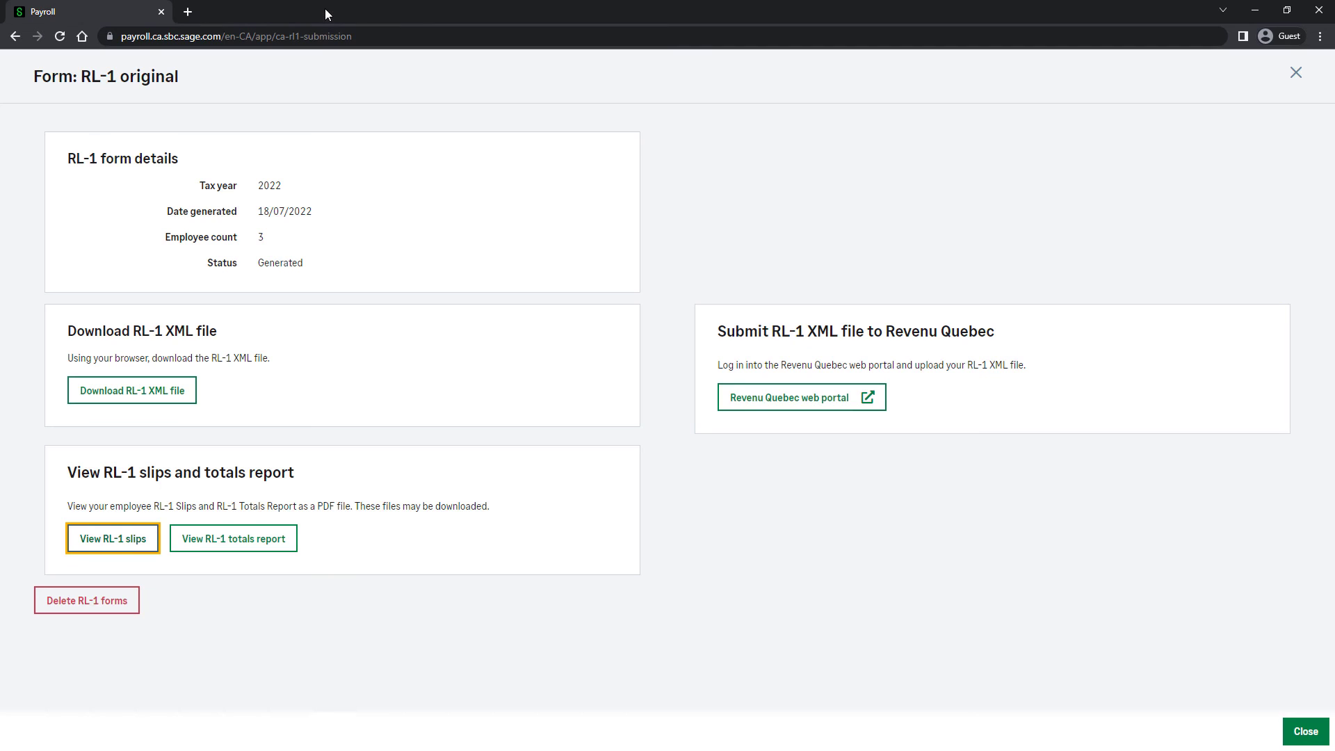